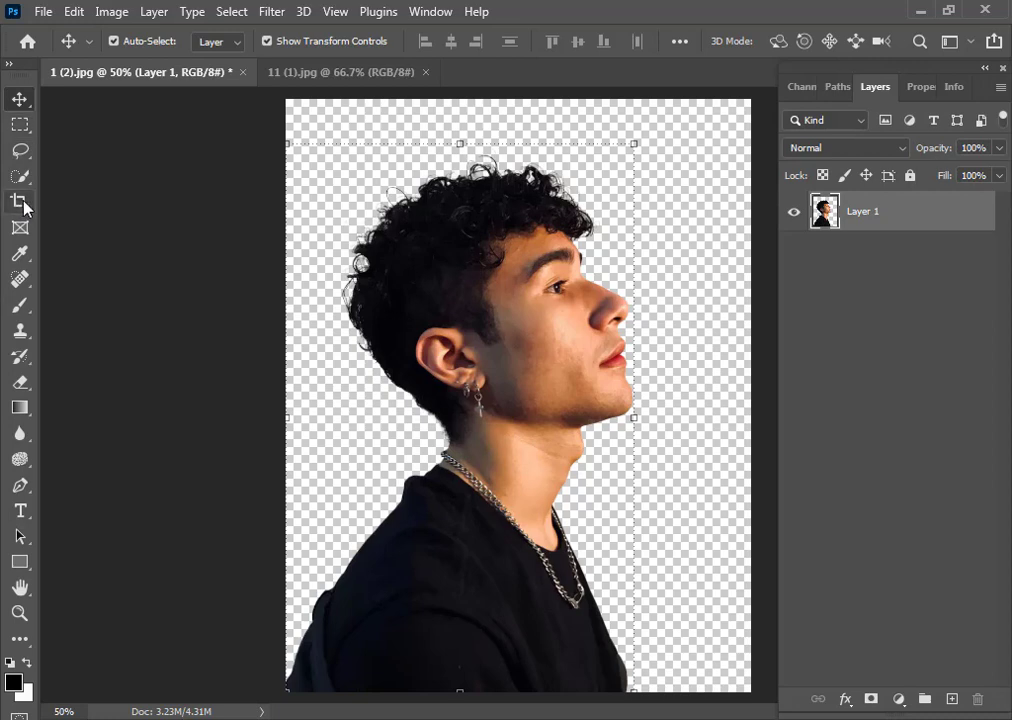
Crop the canvas with the Crop tool, extending it to the left and lowering the top edge slightly
left_click(680, 216)
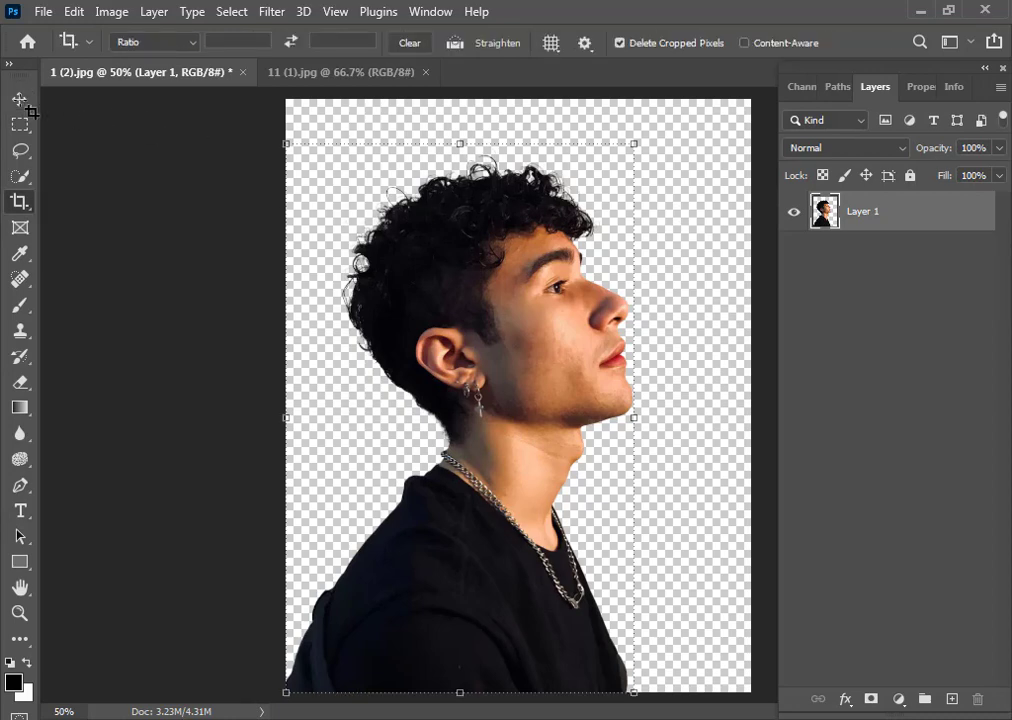
left_click(19, 99)
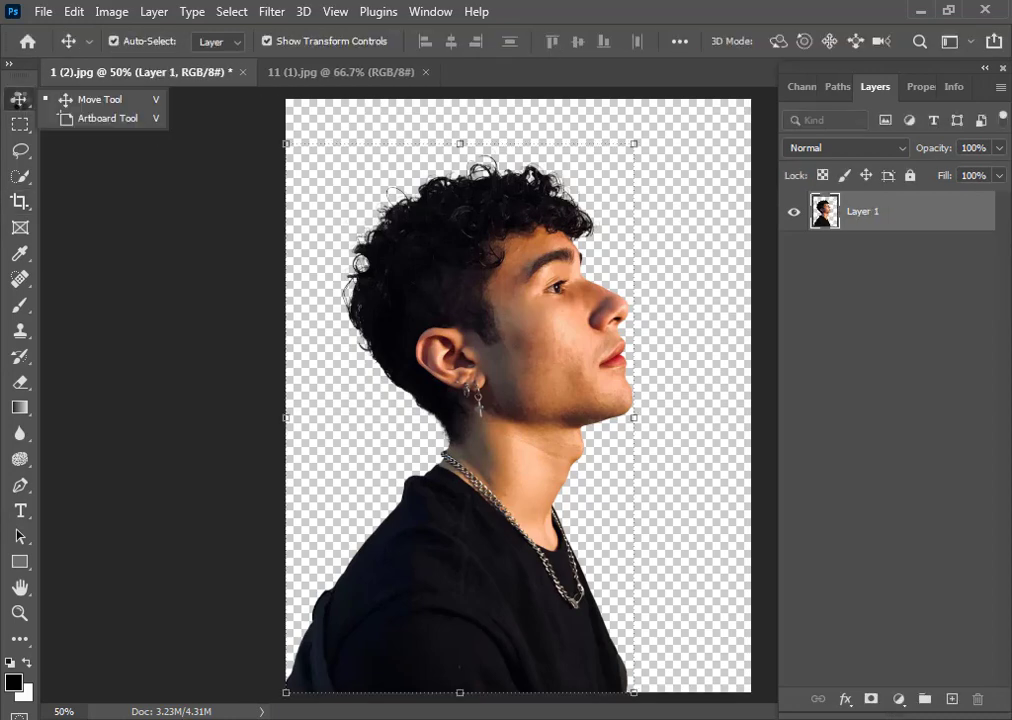
left_click(19, 201)
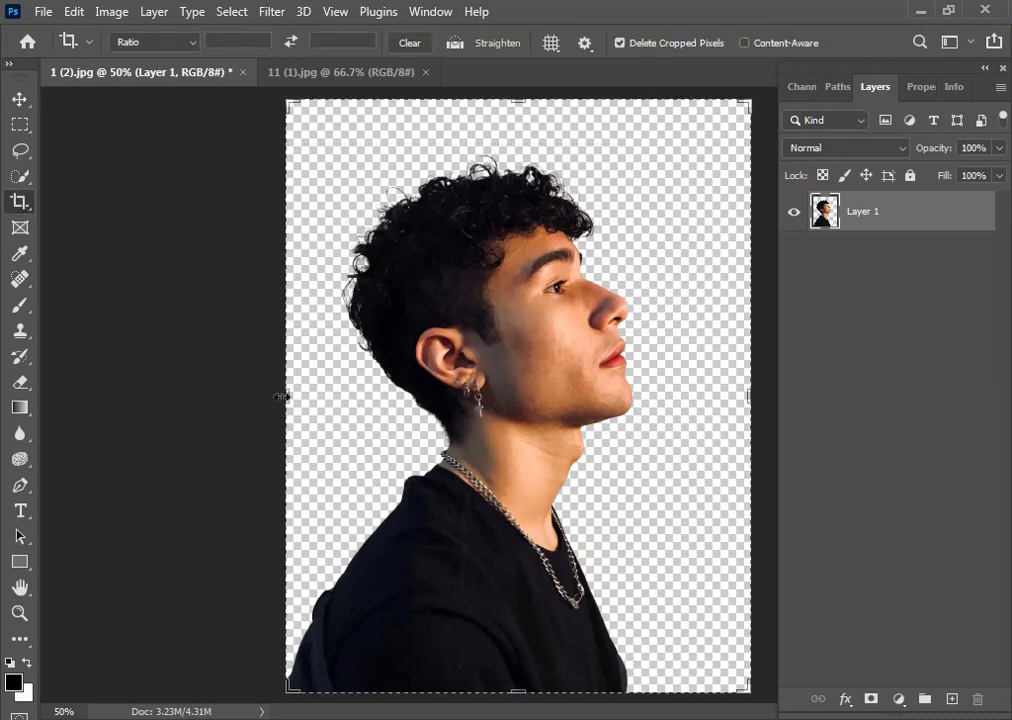
left_click_drag(283, 397, 237, 402)
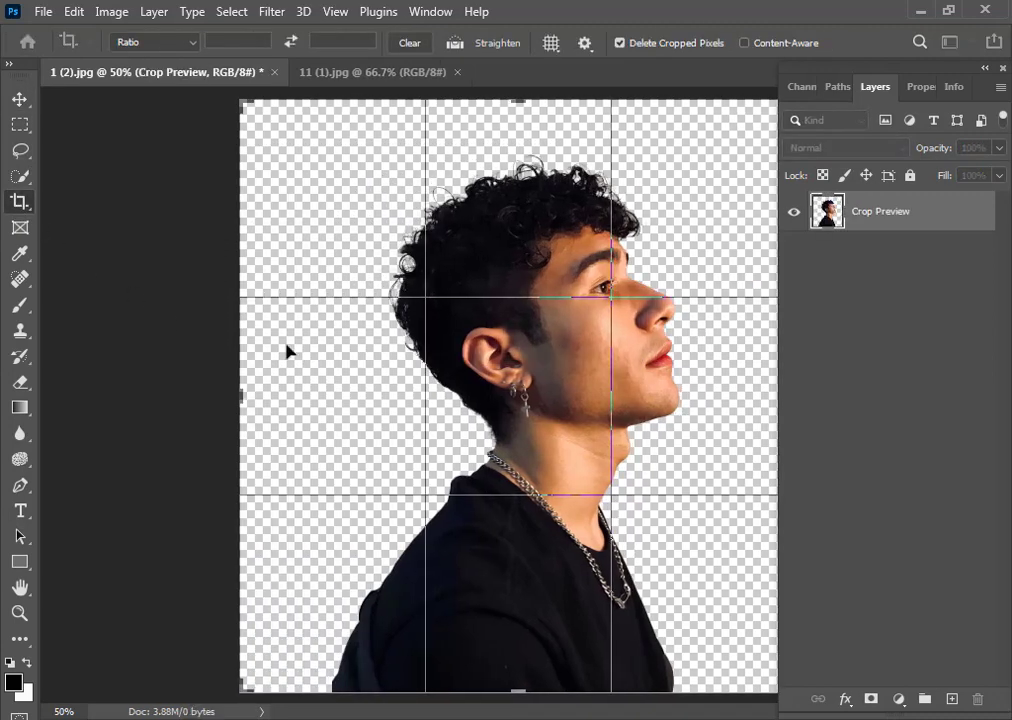
mouse_move(519, 107)
left_mouse_down()
mouse_move(520, 79)
mouse_move(520, 117)
left_mouse_up()
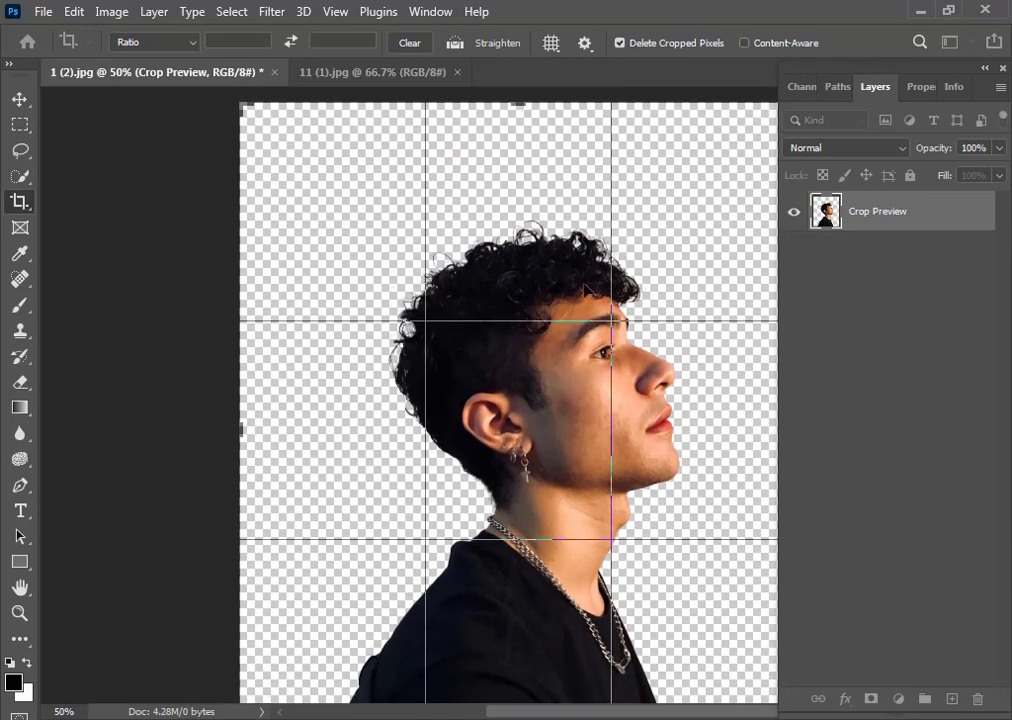
key("Return")
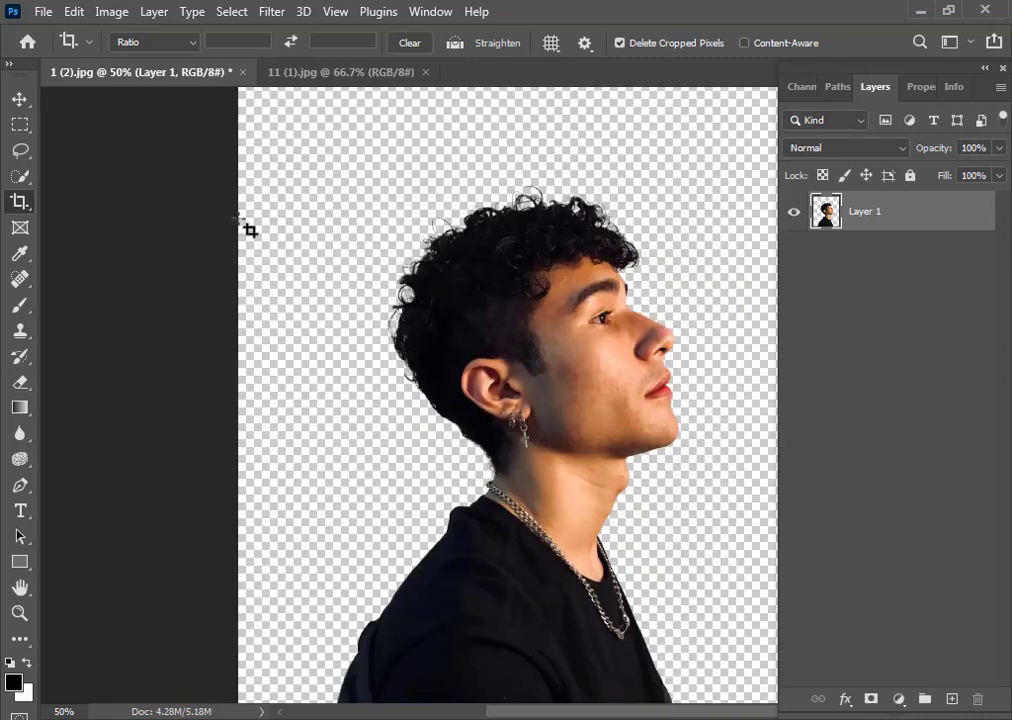
Add a white Solid Color fill layer and place it beneath the portrait layer
left_click(19, 100)
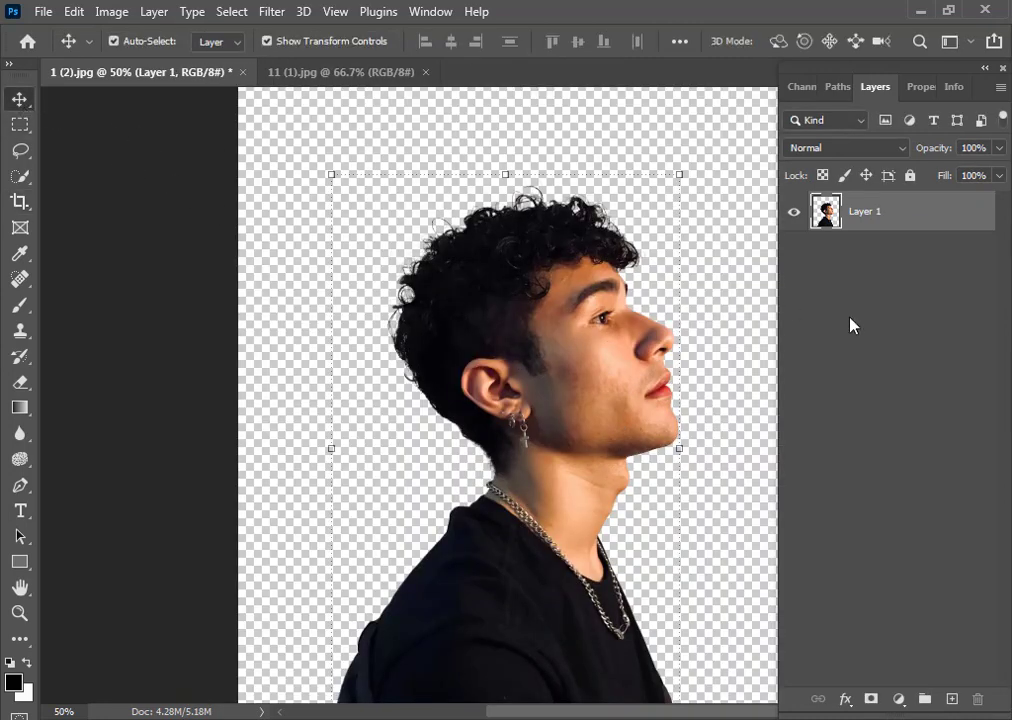
left_click(851, 327)
left_click(898, 699)
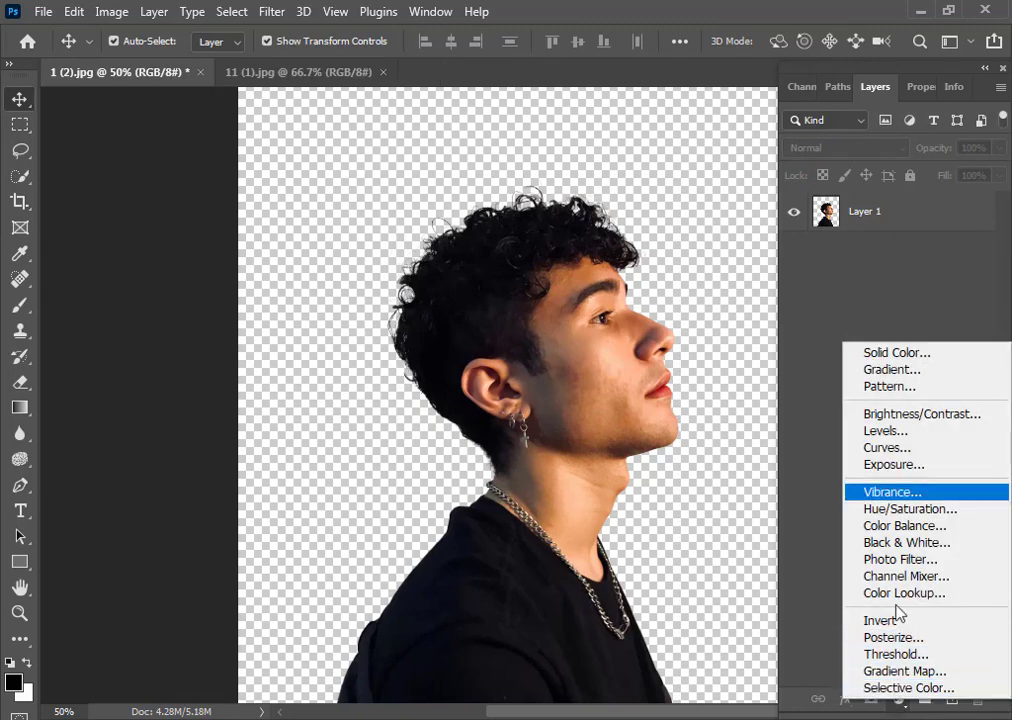
left_click(900, 353)
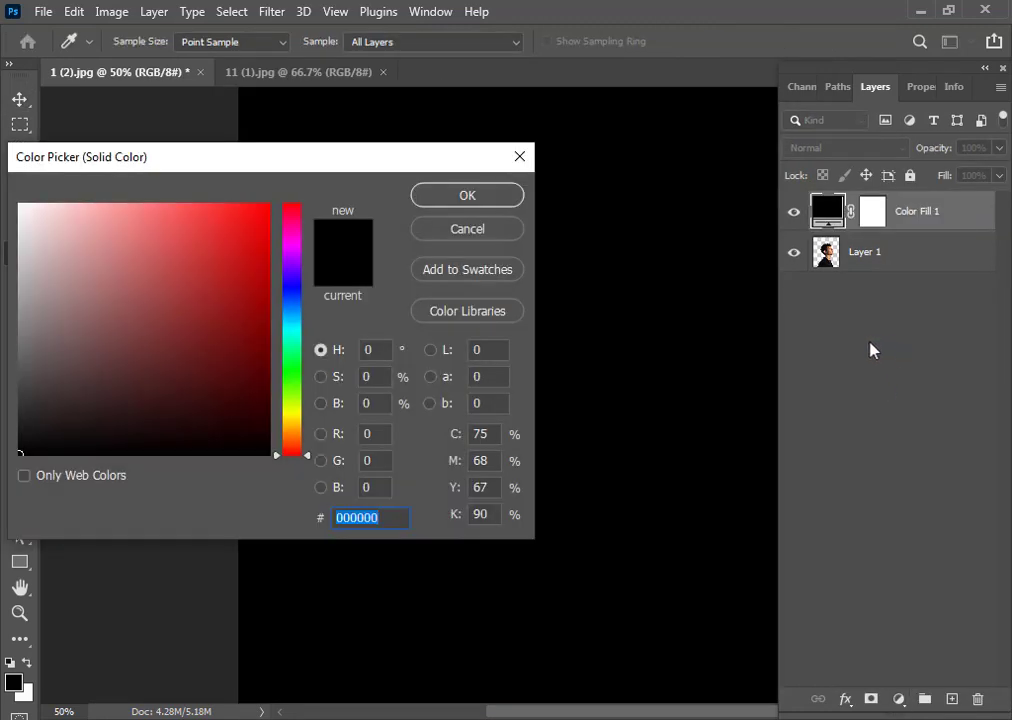
left_click_drag(22, 209, 14, 198)
left_click(482, 197)
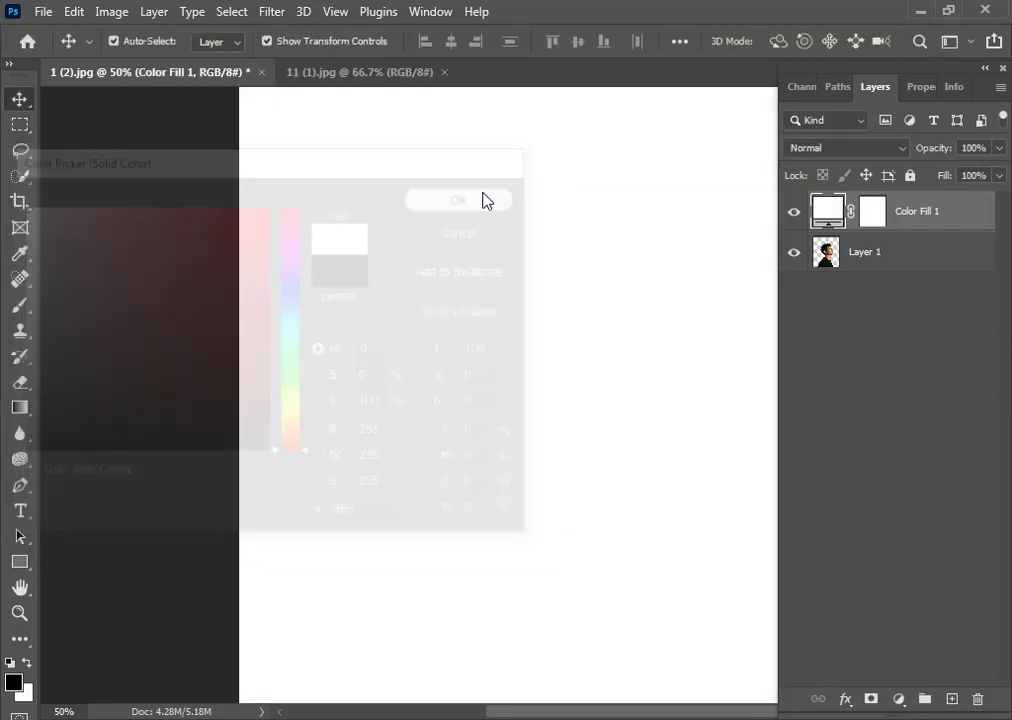
left_click_drag(923, 229, 928, 277)
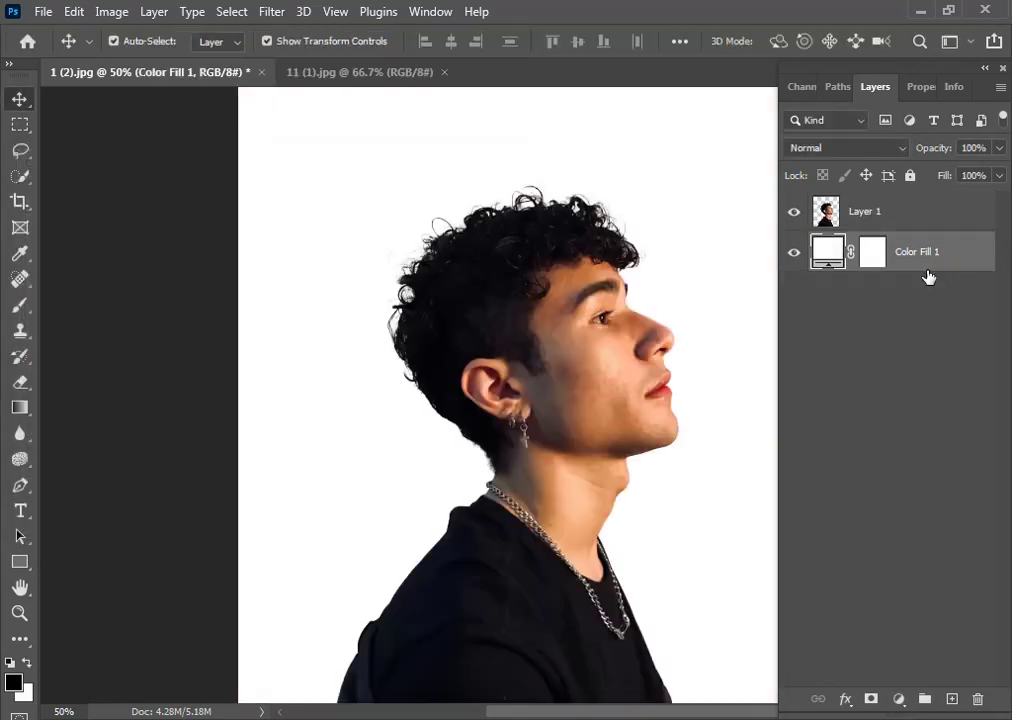
Copy the entire forest image from 11 (1).jpg and paste it into the portrait document
left_click(372, 77)
key("ctrl+a")
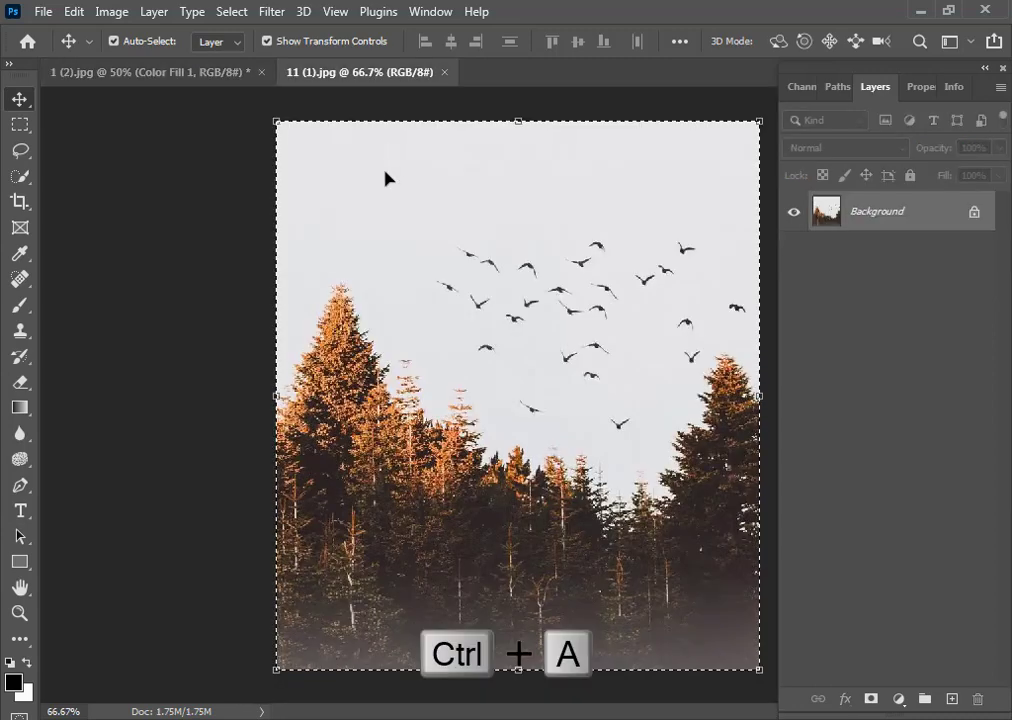
key("ctrl+c")
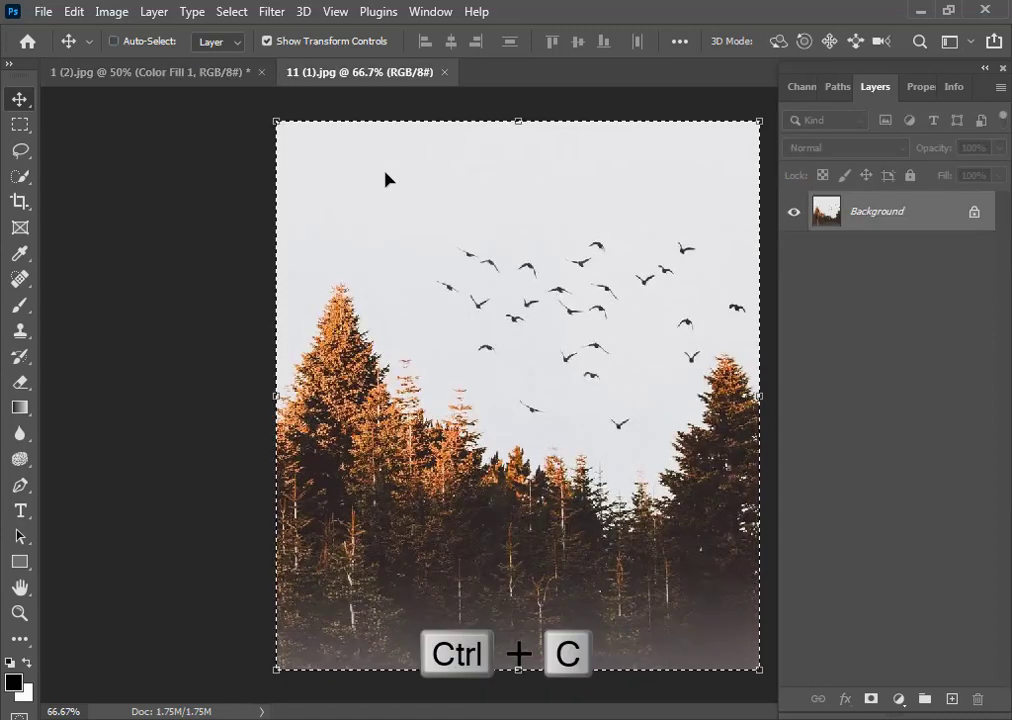
left_click(215, 74)
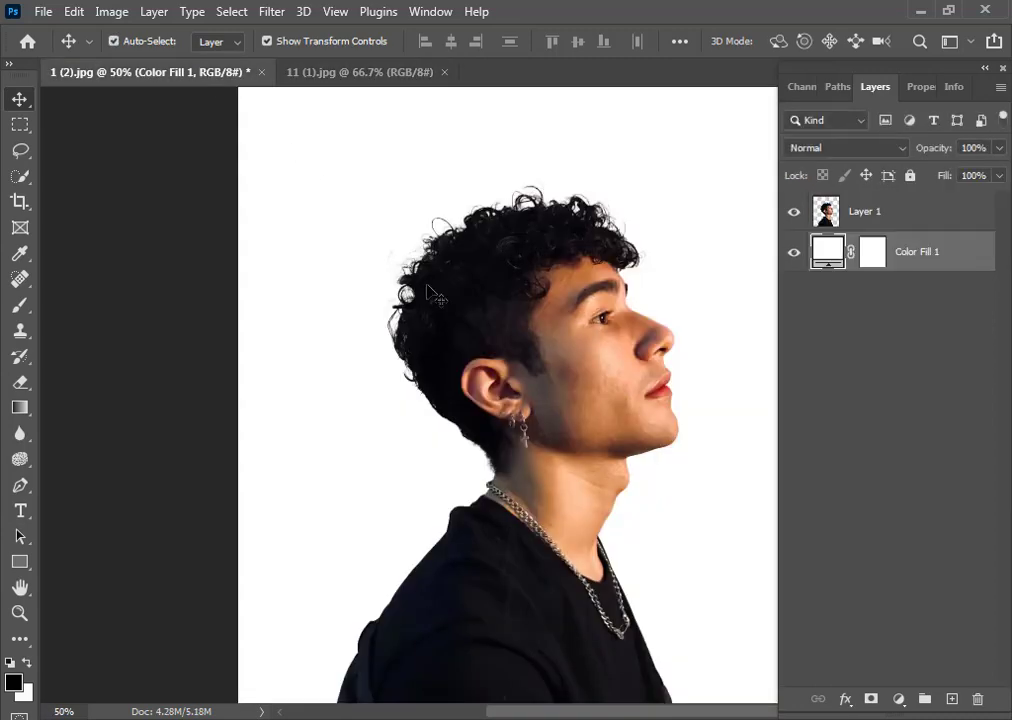
key("ctrl+v")
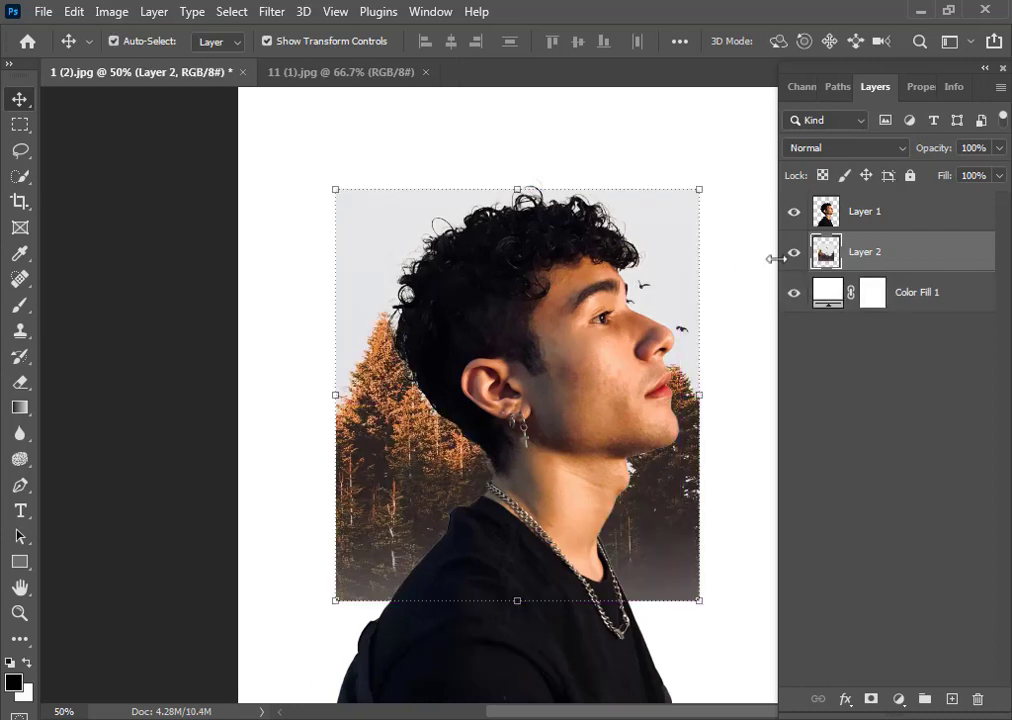
Move the forest layer above the portrait layer and lower its opacity to 36%
left_click_drag(904, 256, 914, 208)
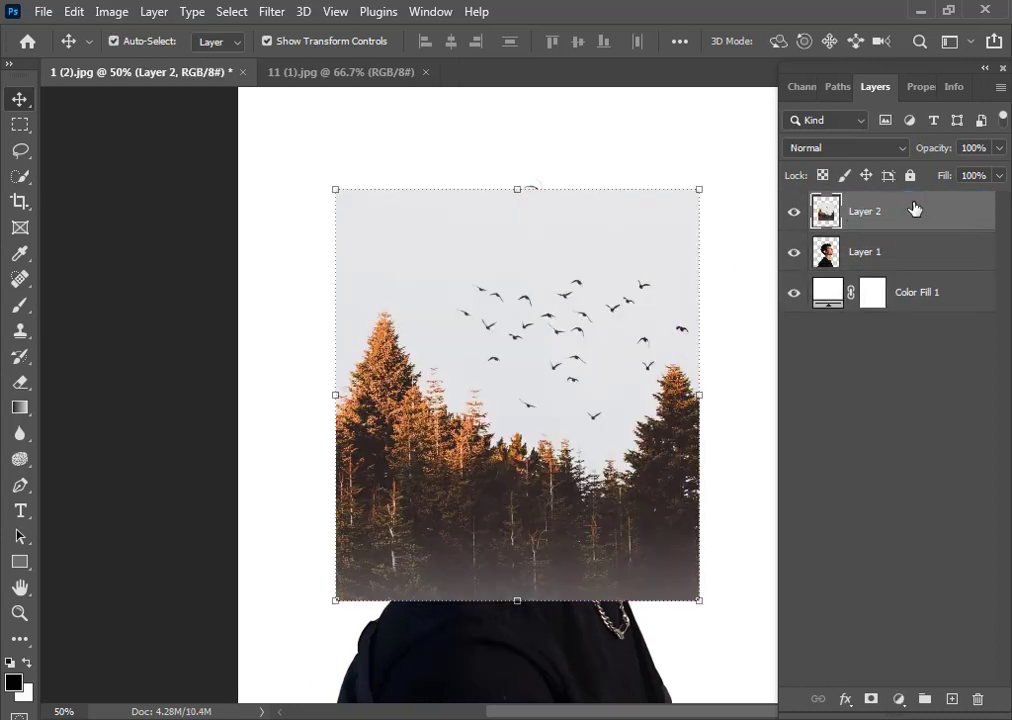
left_click(999, 148)
left_click_drag(996, 169, 939, 175)
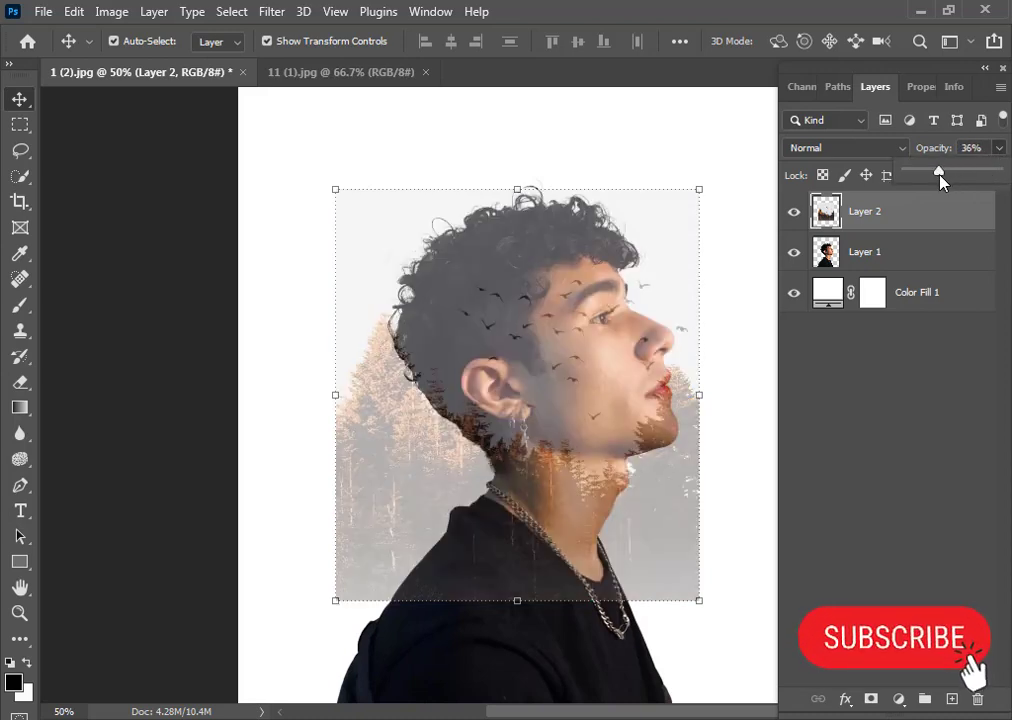
Shift the forest layer upward over the head and duplicate it
left_click_drag(569, 477, 564, 402)
left_click_drag(915, 211, 954, 698)
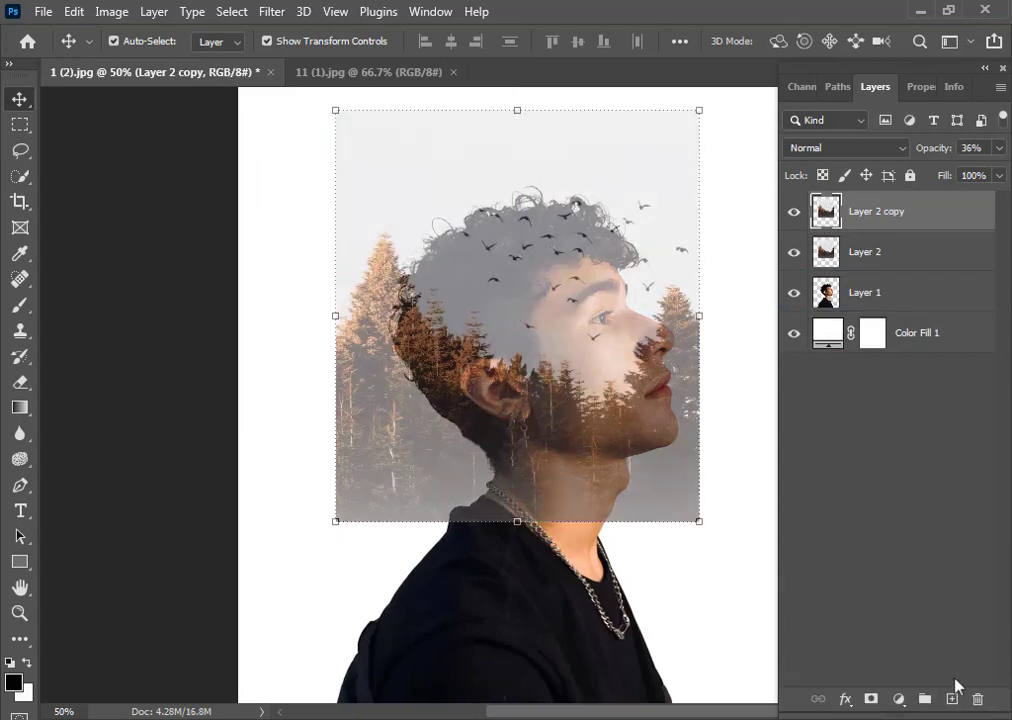
Flip the forest copy vertically and horizontally and move it down below the face
left_click(920, 88)
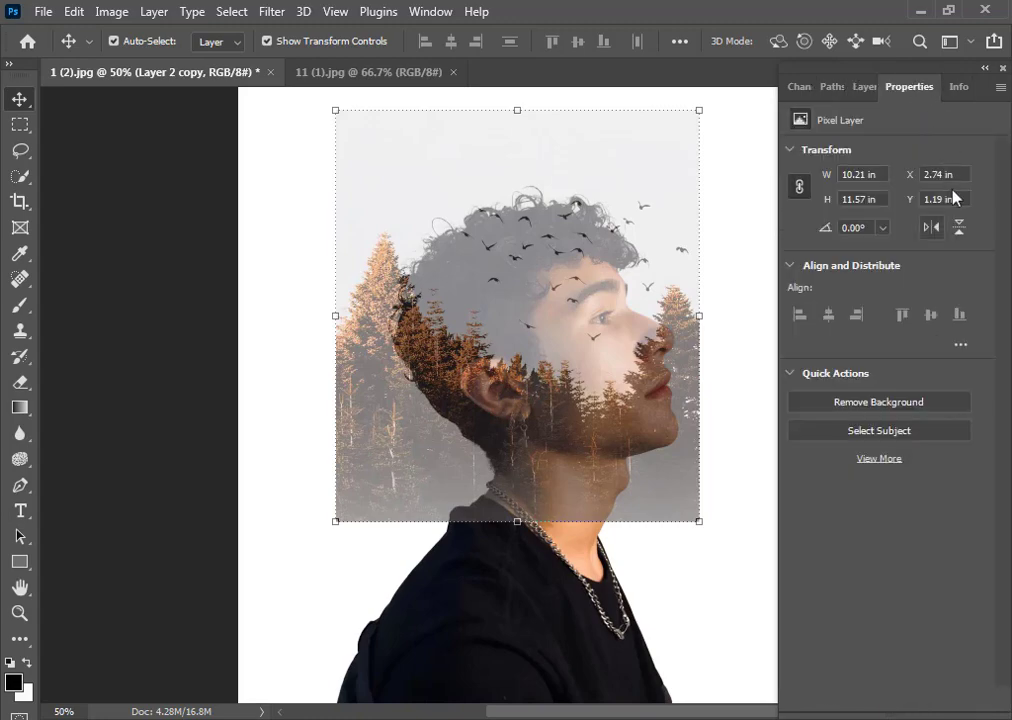
left_click(963, 231)
left_click_drag(644, 242, 648, 499)
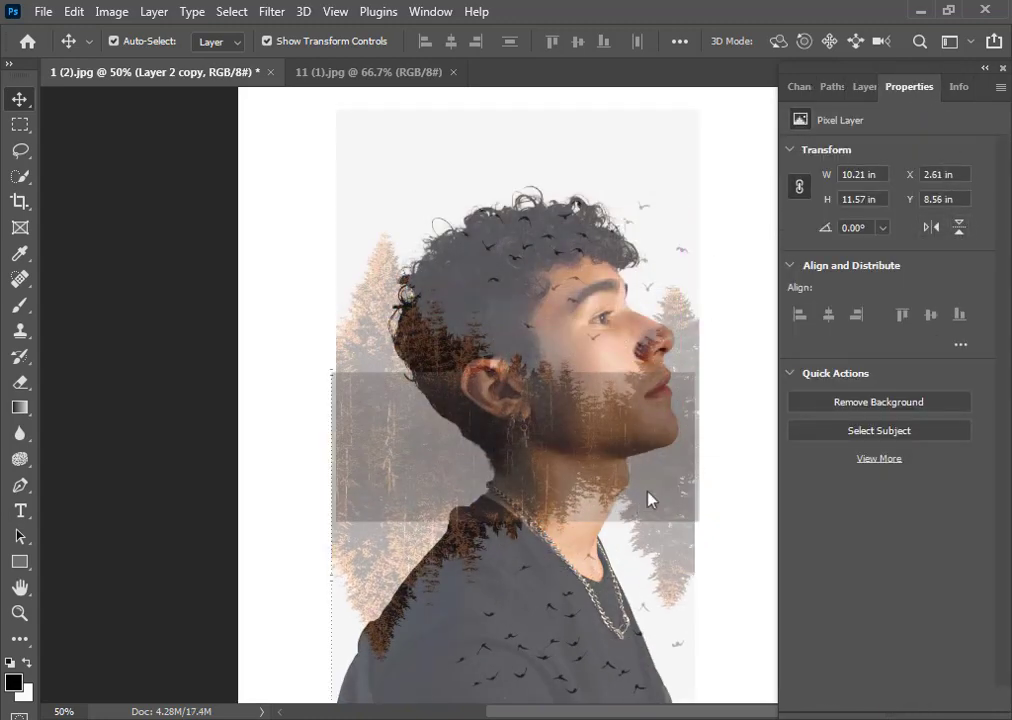
left_click(932, 229)
left_click_drag(558, 486, 540, 602)
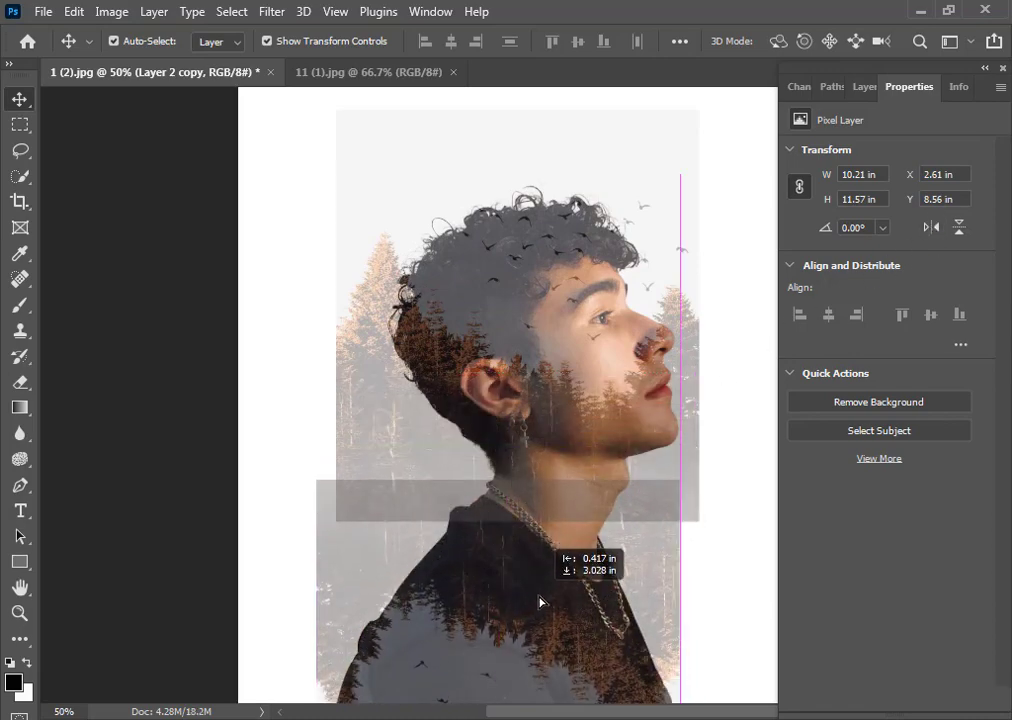
left_click_drag(540, 602, 540, 603)
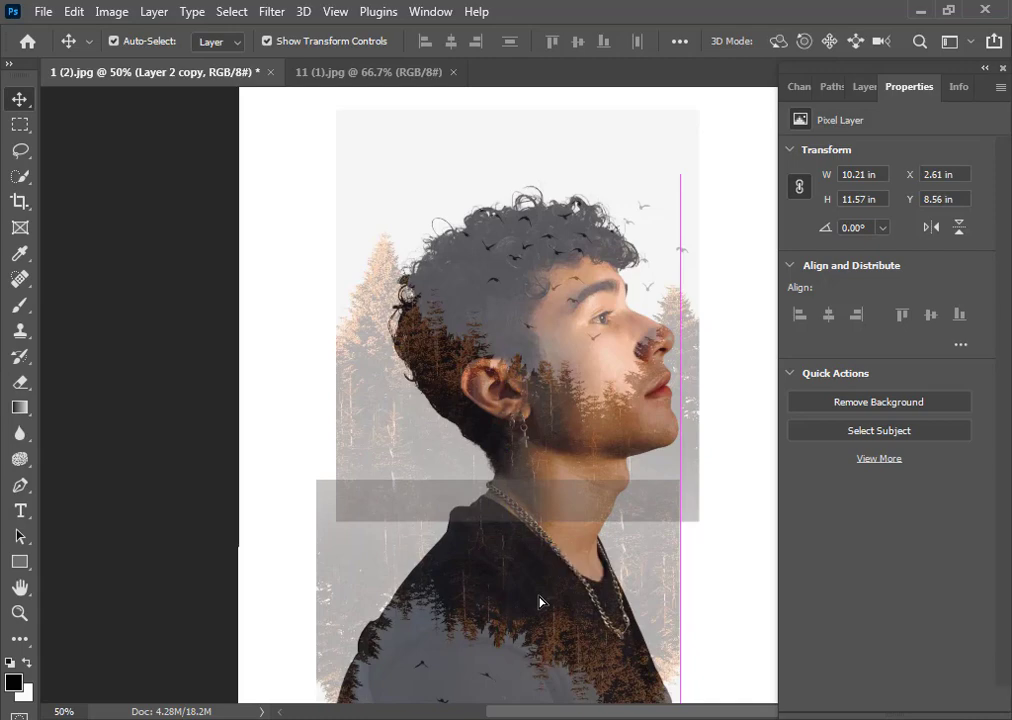
Set the forest copy layer's opacity to 100%
left_click(866, 88)
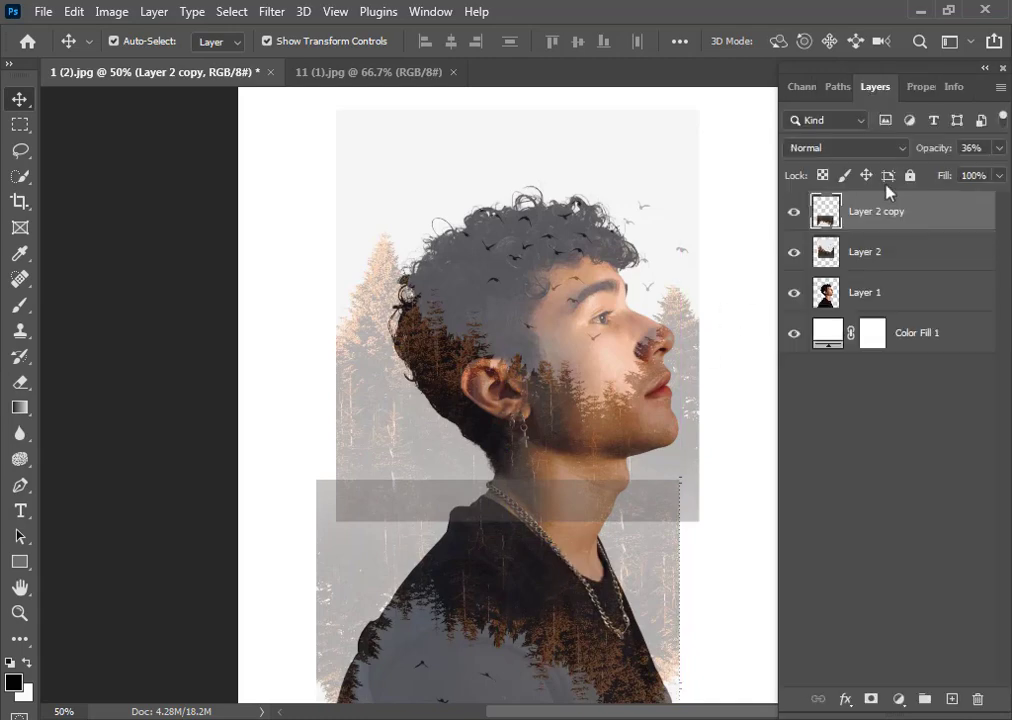
left_click(999, 148)
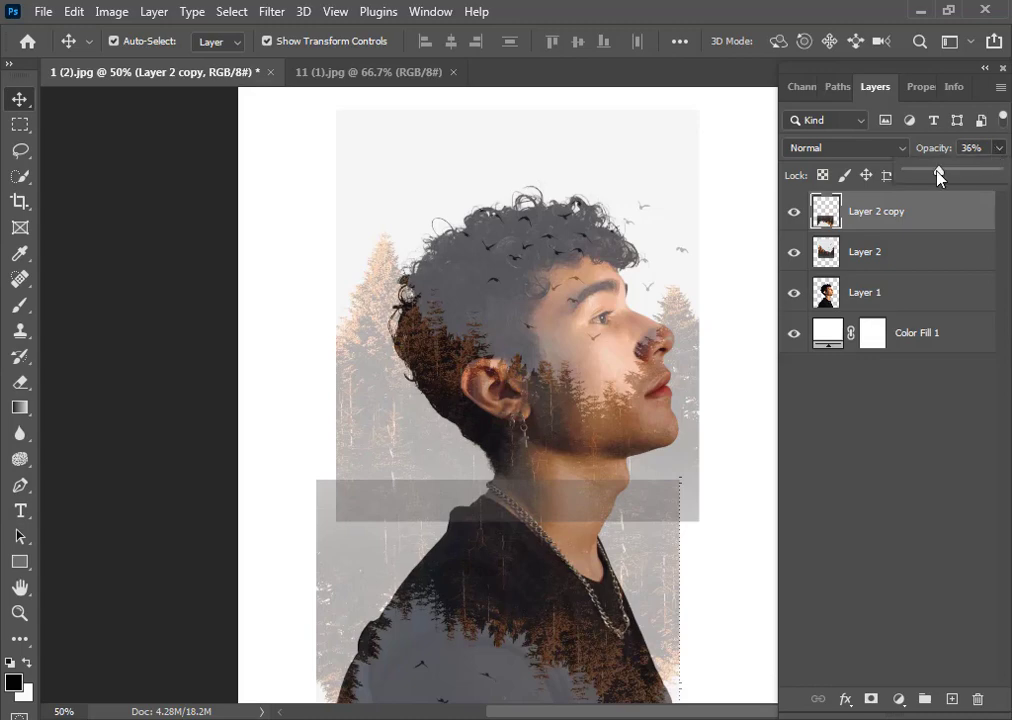
left_click_drag(938, 170, 997, 171)
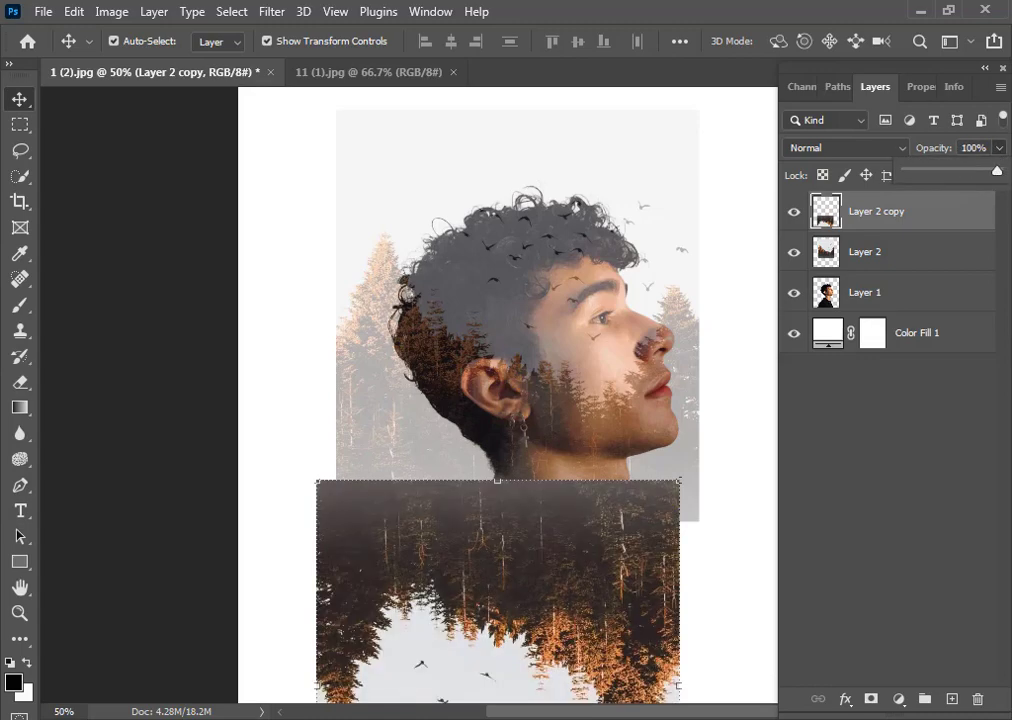
Set the original forest layer's opacity to 100%
left_click(900, 245)
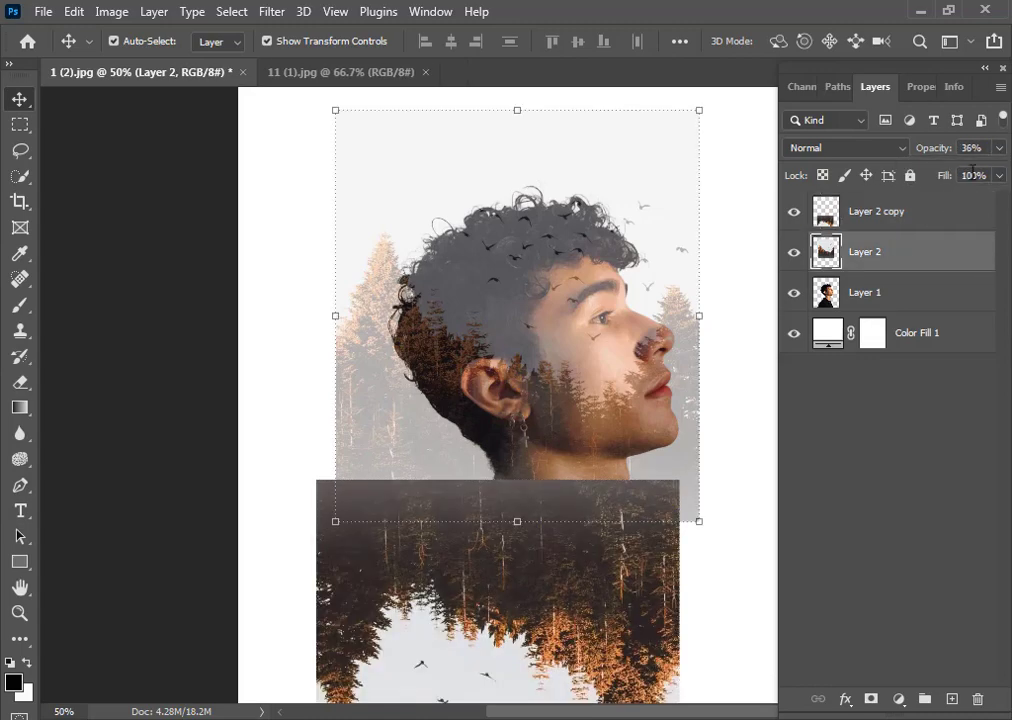
left_click(999, 148)
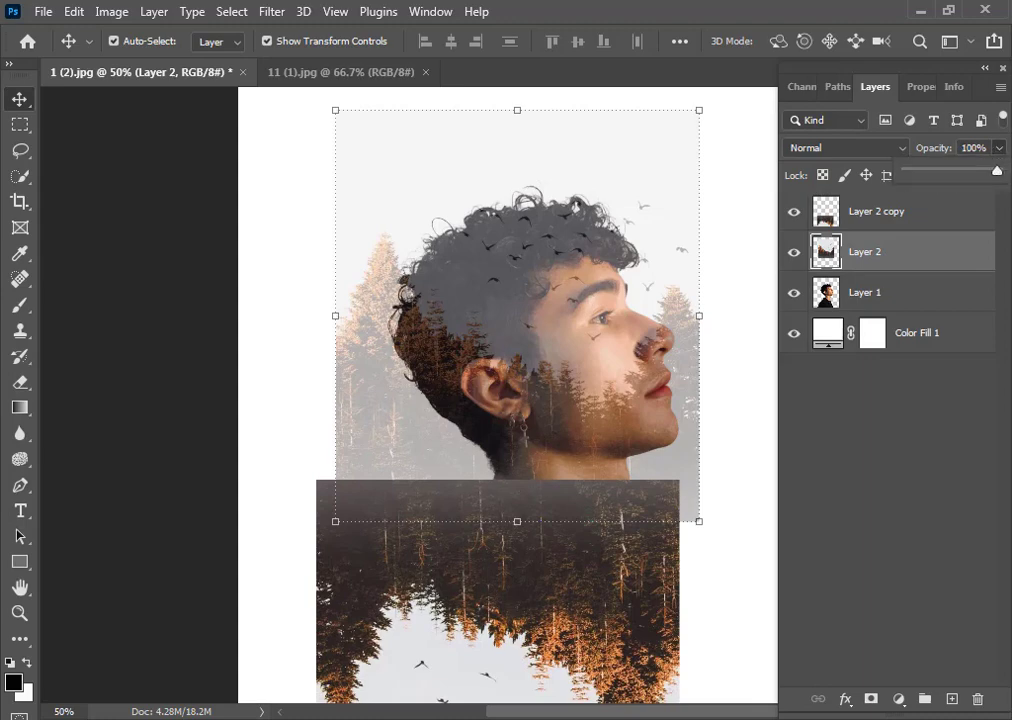
left_click(910, 429)
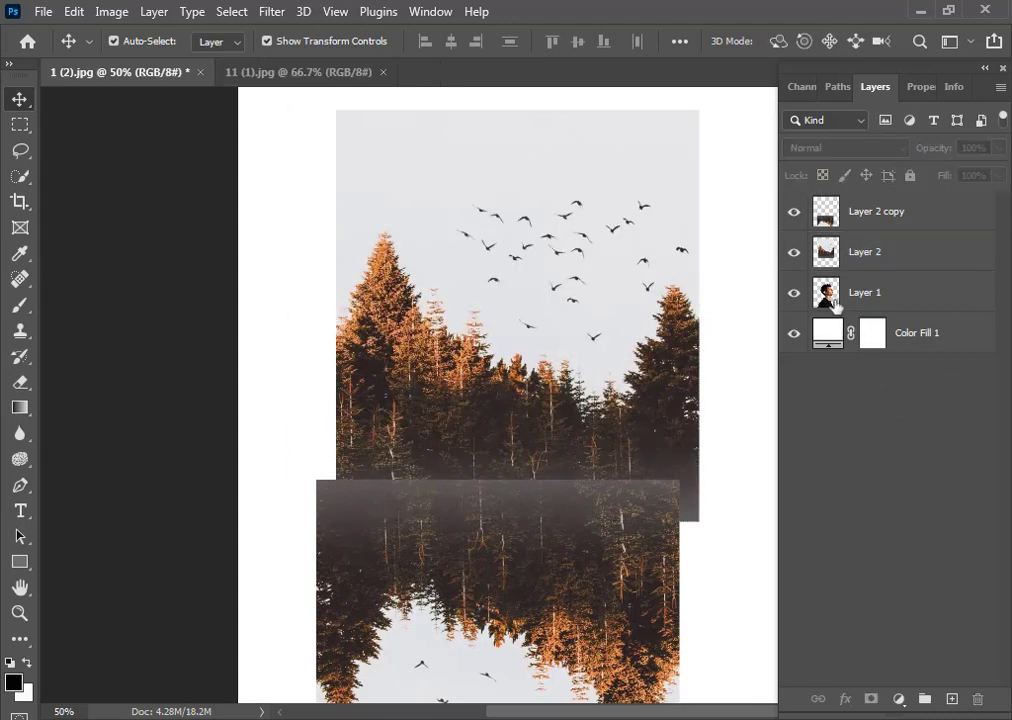
Load the portrait layer's outline as a selection and add it as a mask to the original forest layer
left_click(830, 296)
key("ctrl")
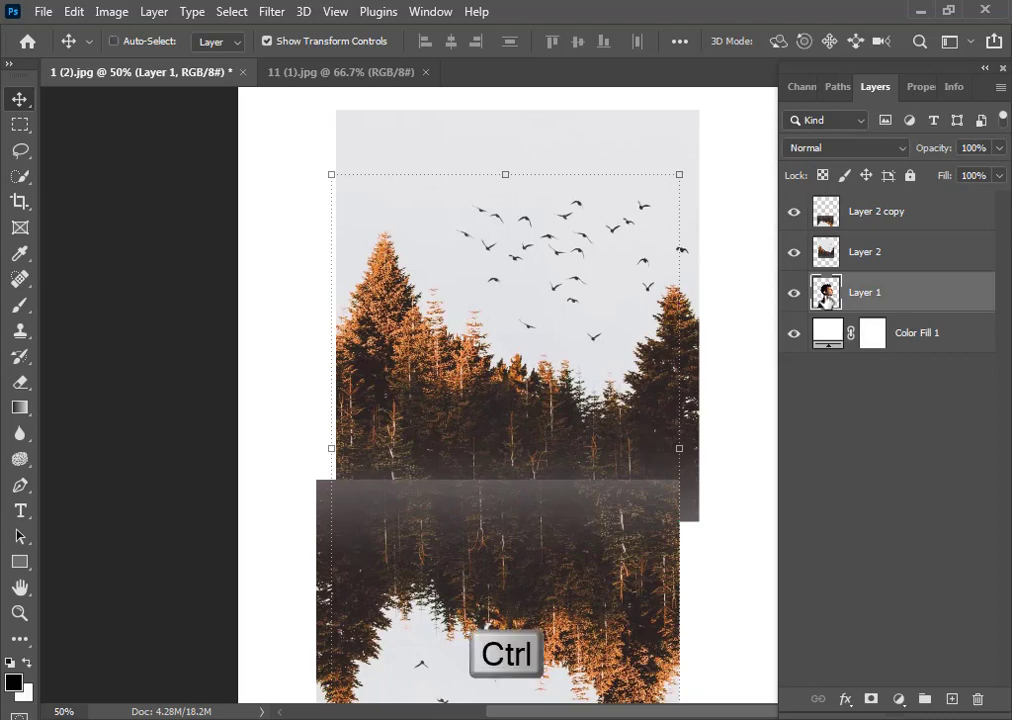
left_click(830, 296, "ctrl")
key("alt+bracketright")
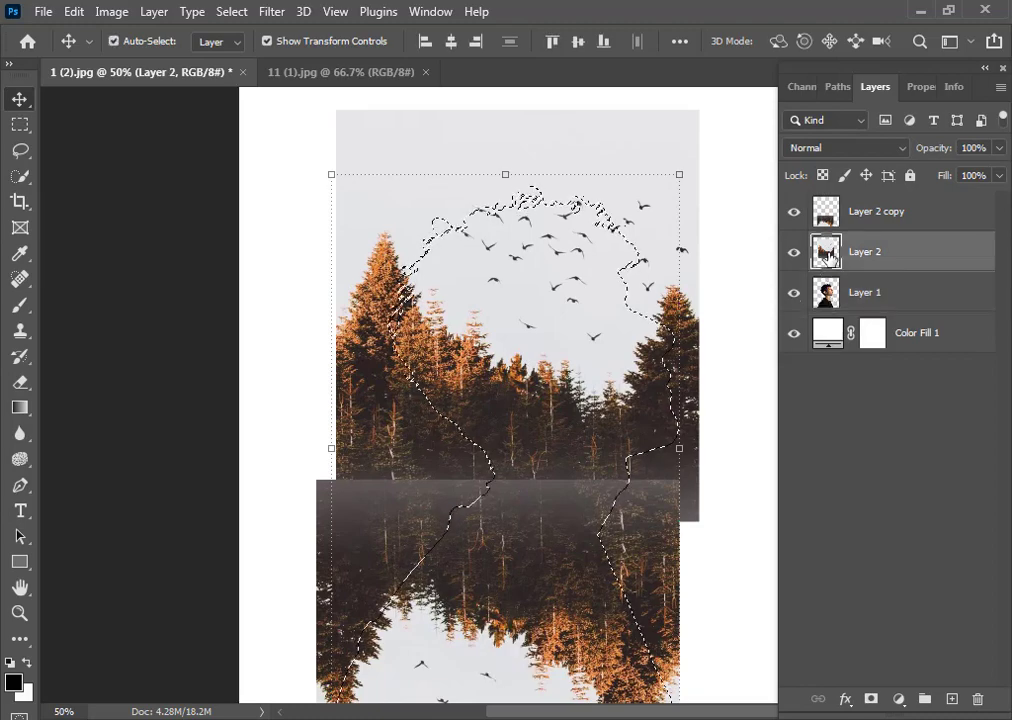
left_click(871, 699)
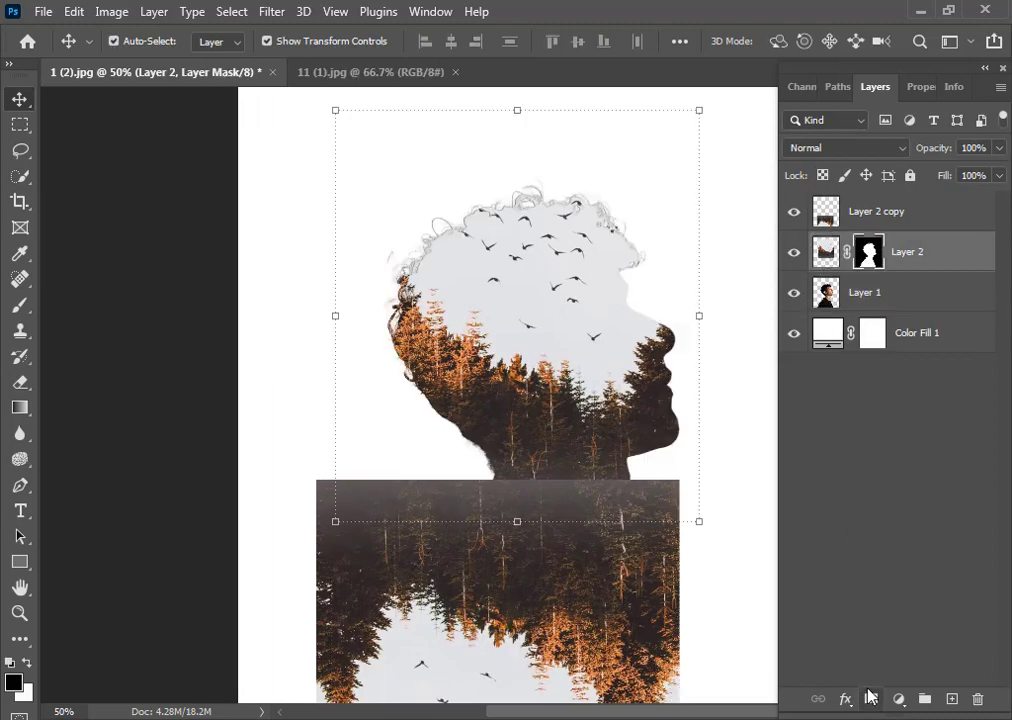
Load the portrait layer's outline as a selection and add it as a mask to the forest copy layer
left_click(822, 297)
key("ctrl")
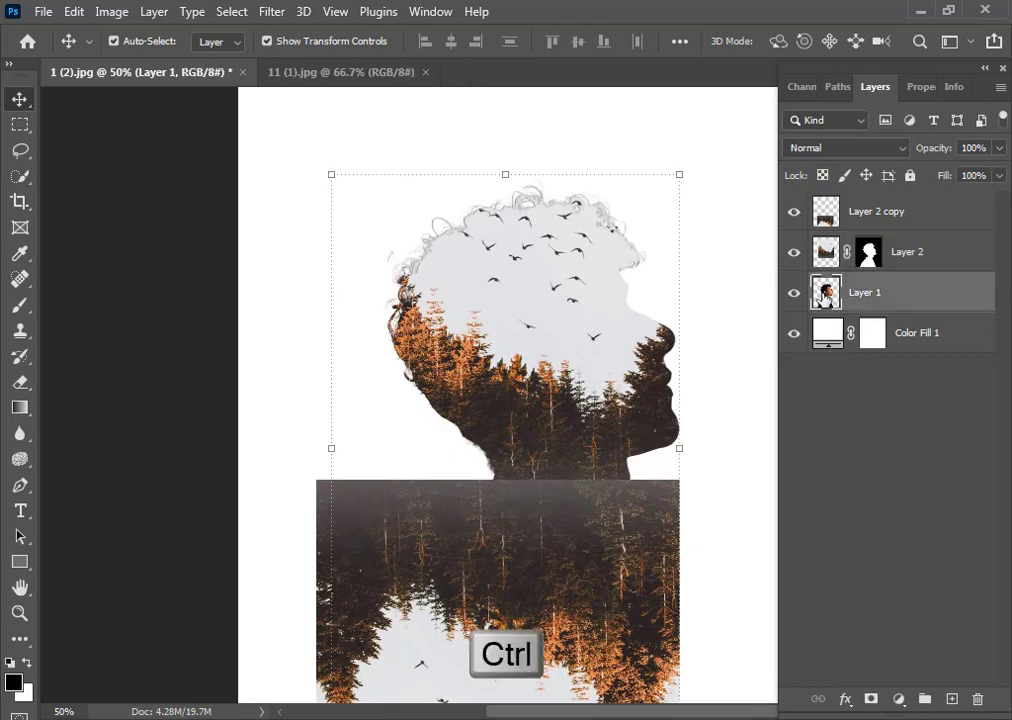
left_click(822, 297, "ctrl")
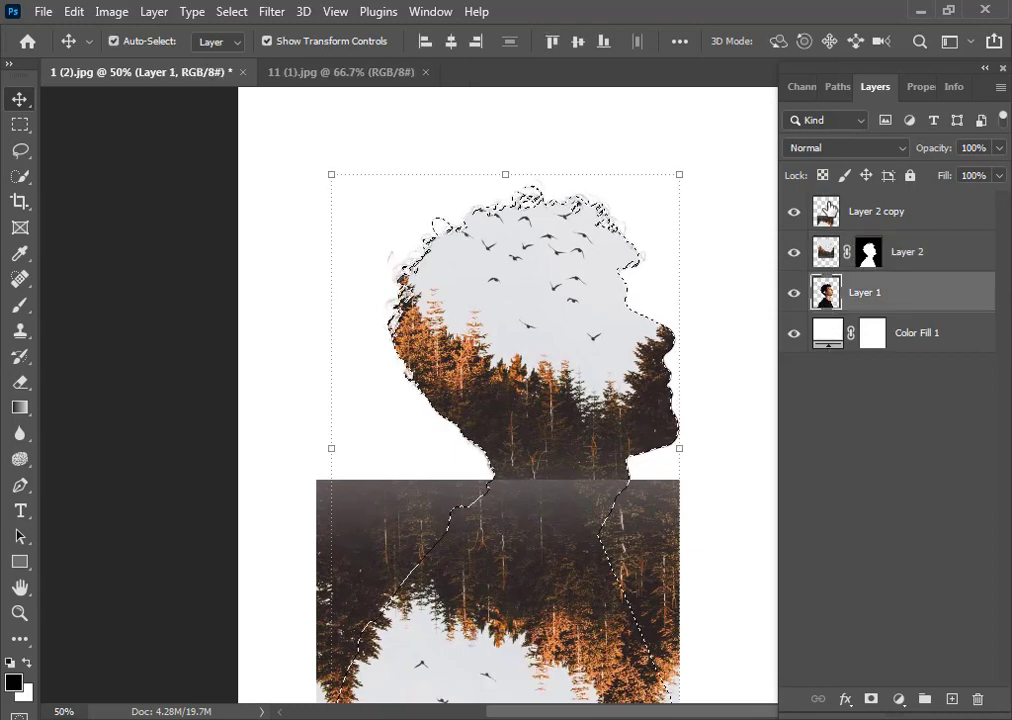
left_click(829, 207)
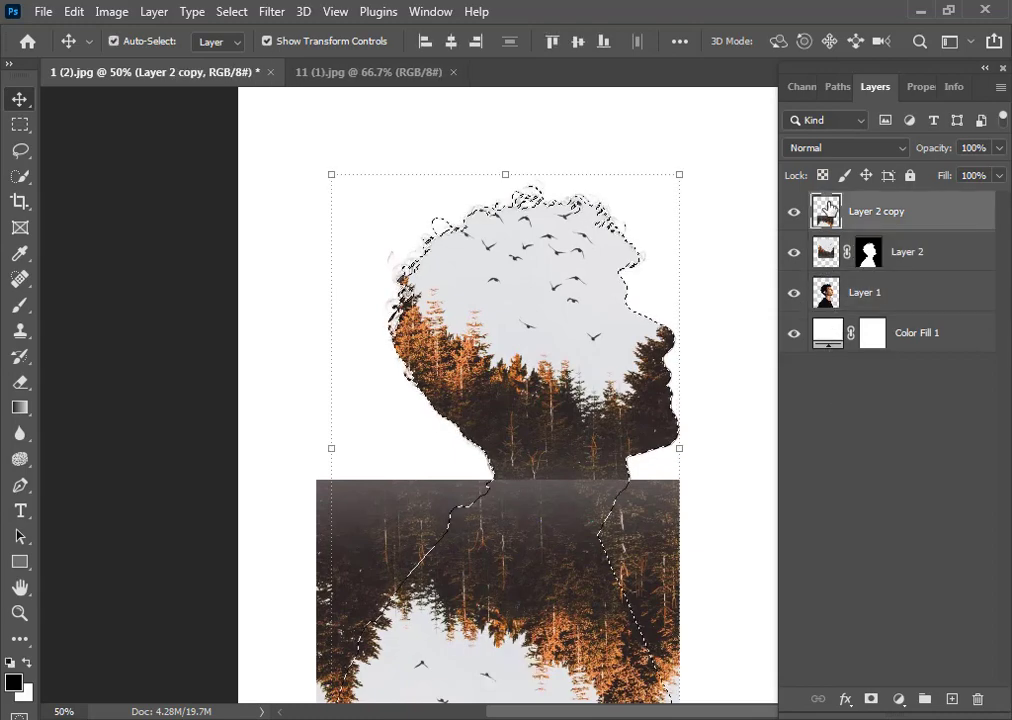
left_click(899, 699)
left_click(804, 461)
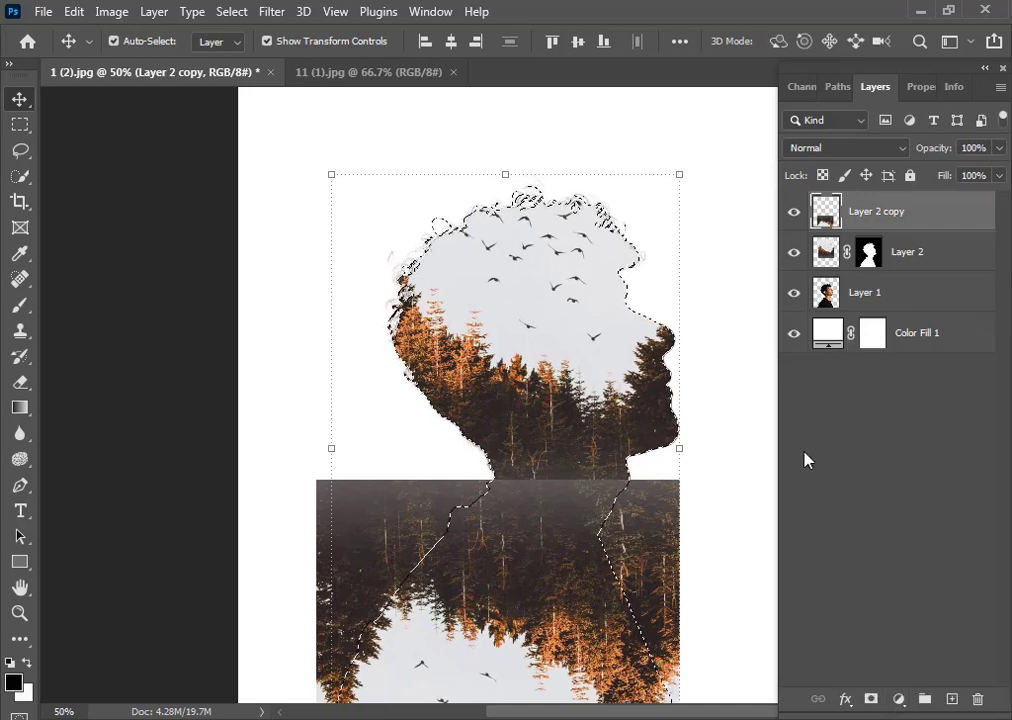
left_click(870, 699)
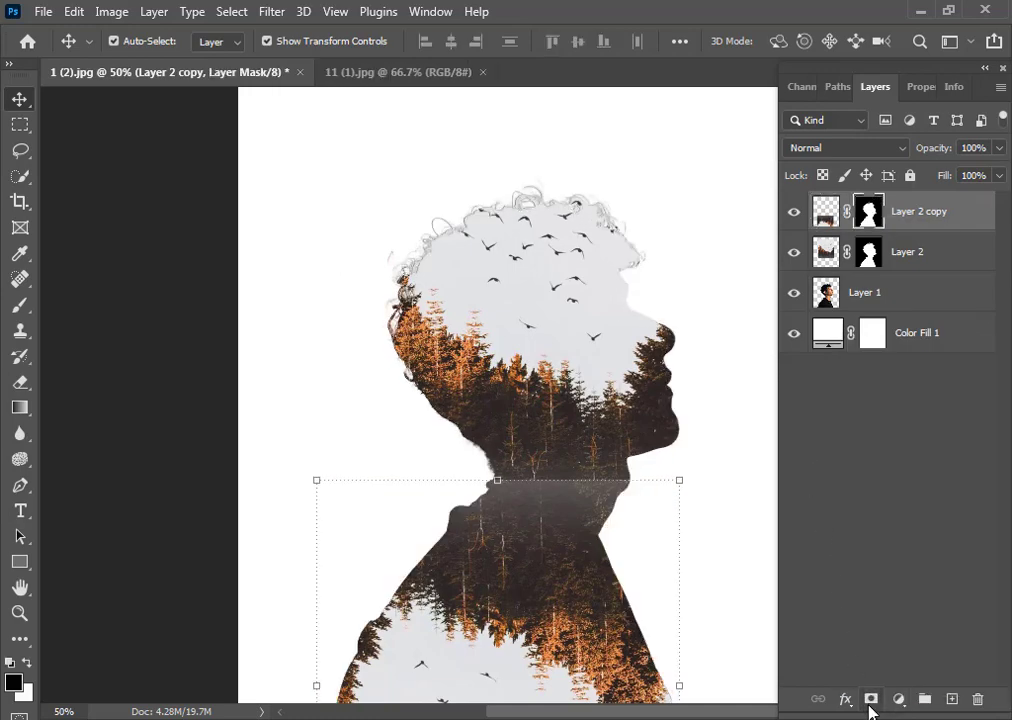
Change the background color fill to the light gray e3e3e5 sampled from the forest's sky
left_click(911, 253)
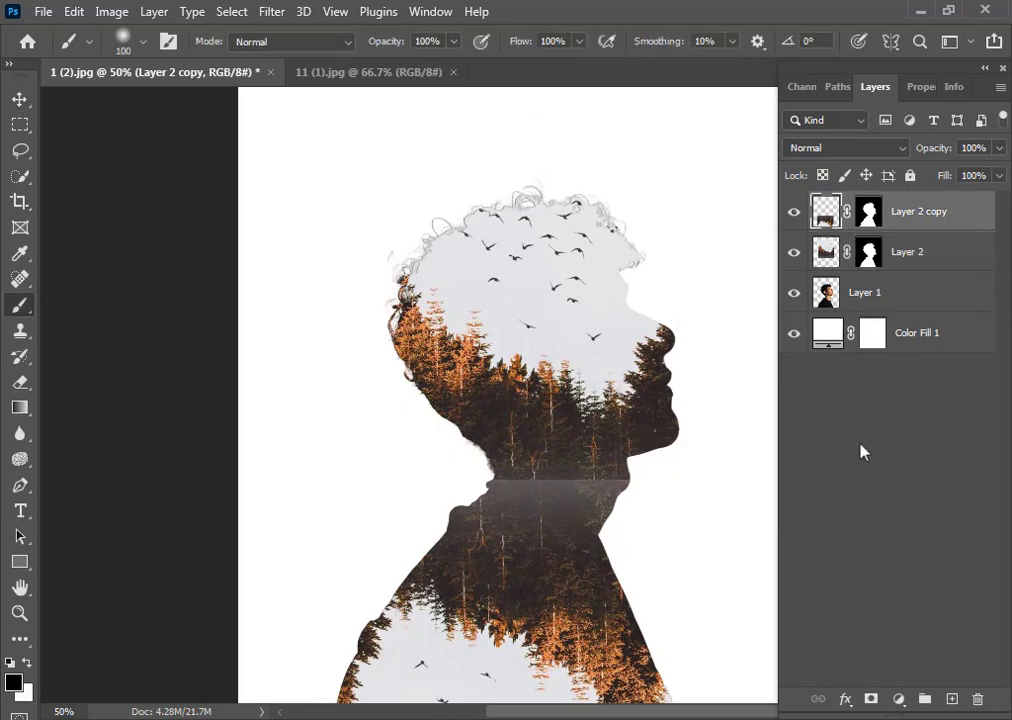
double_click(826, 333)
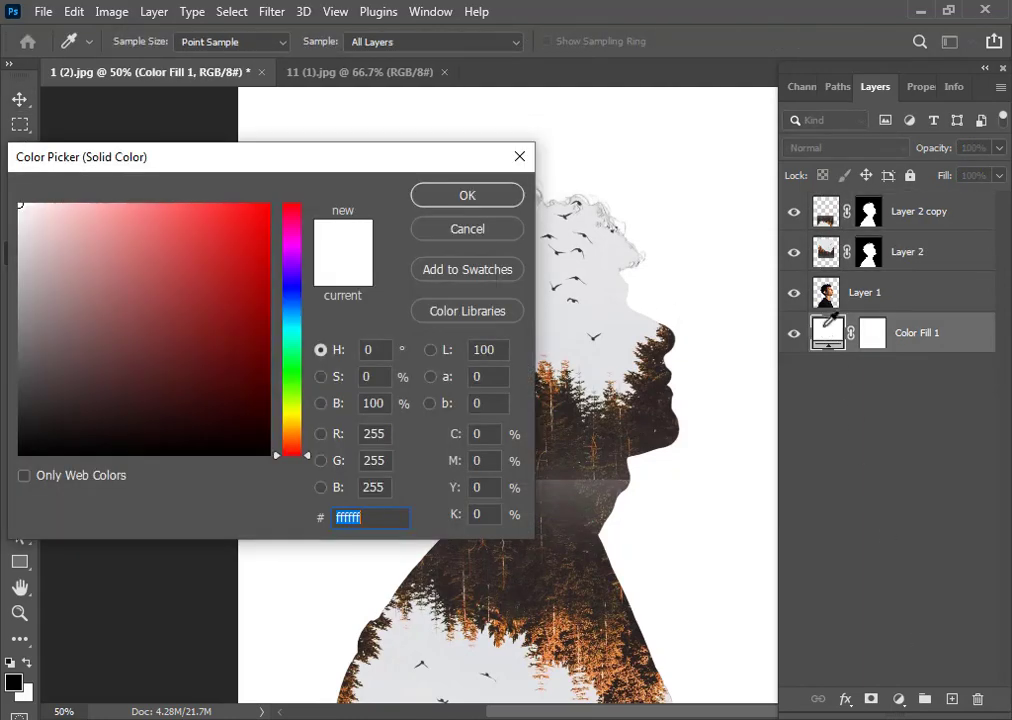
left_click(601, 265)
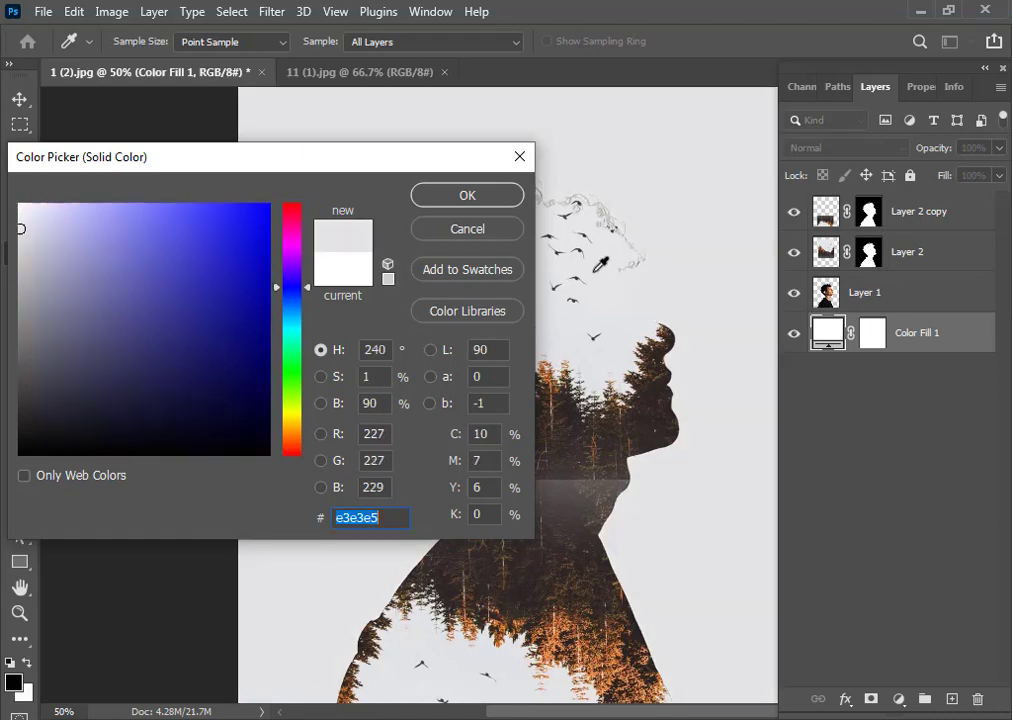
left_click(469, 198)
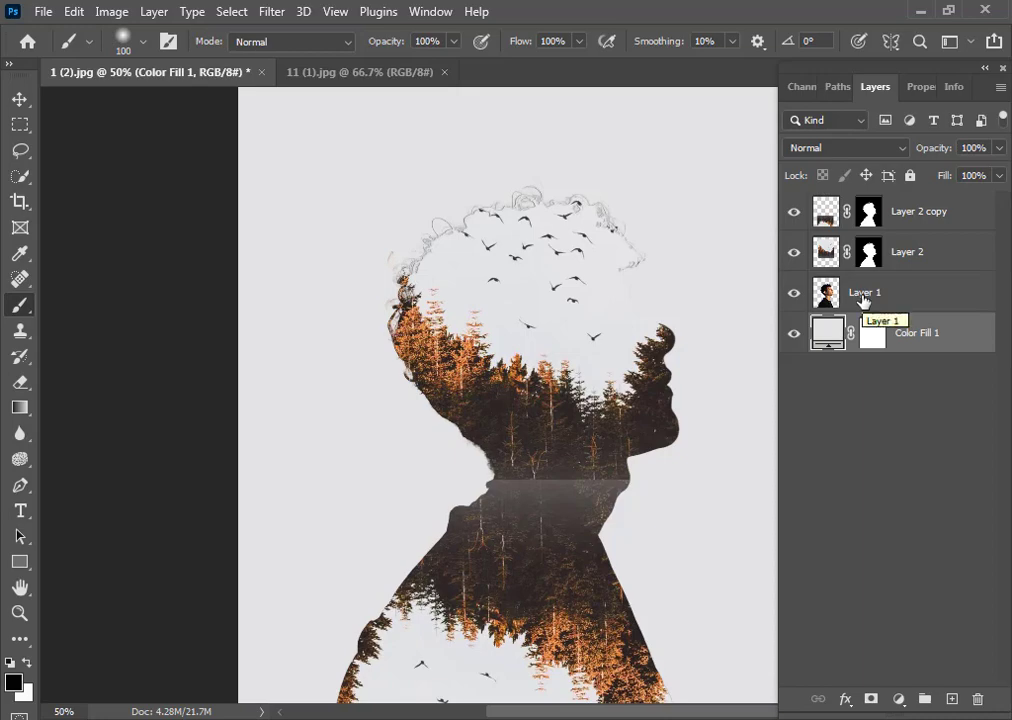
Set the brush opacity to 56% and size to 259 px, brushing once over the neck on the forest copy's mask
left_click(863, 301)
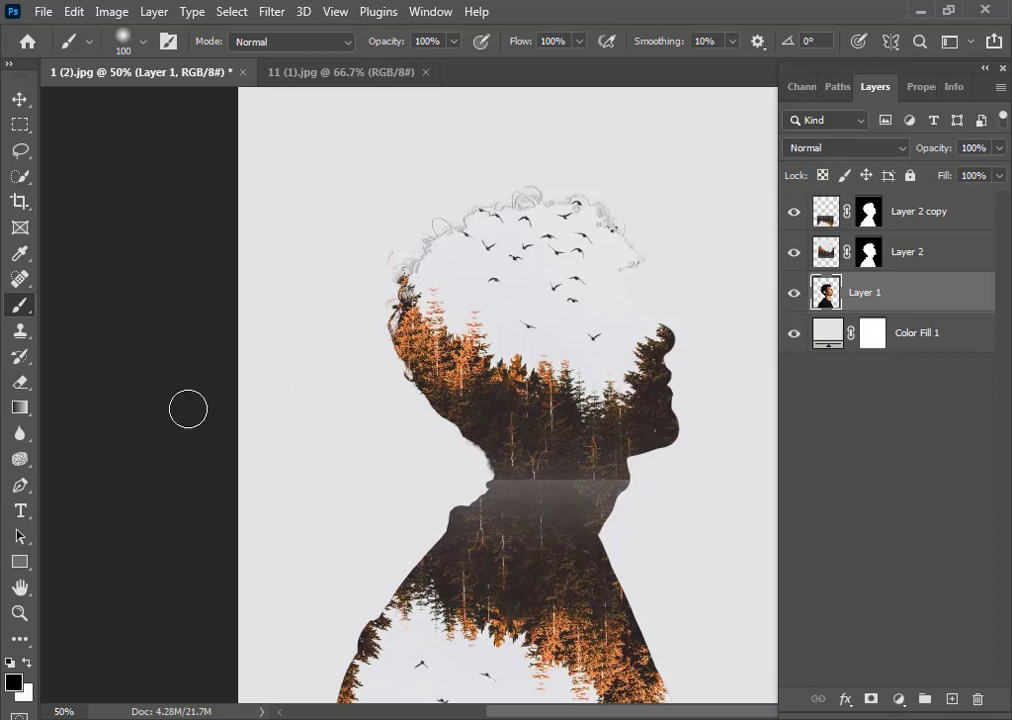
left_click(453, 41)
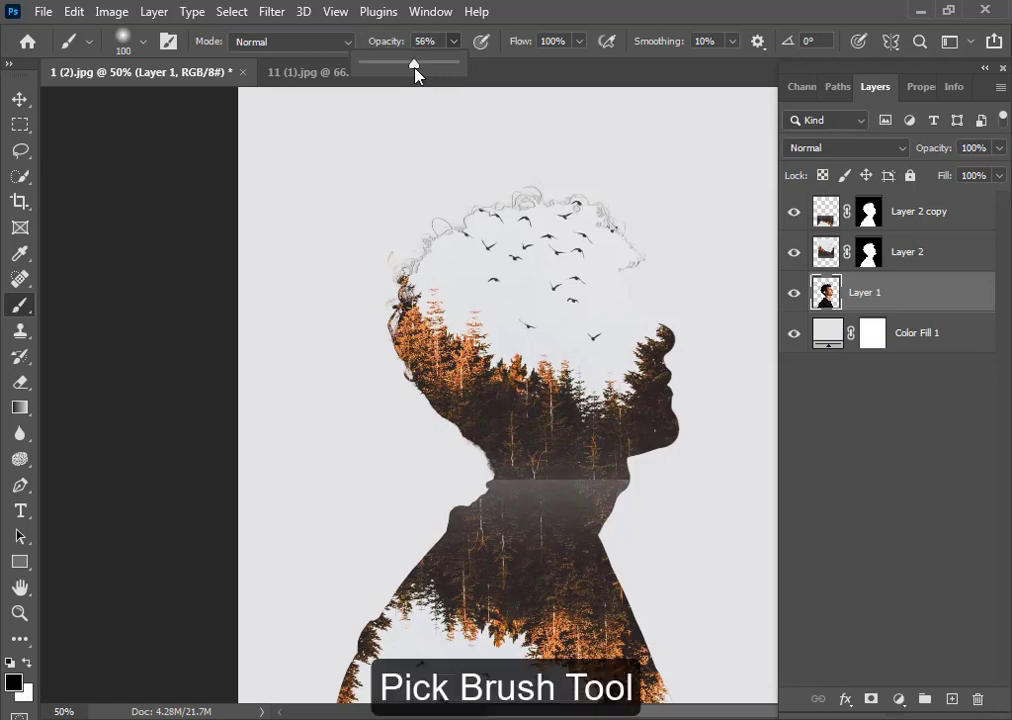
left_click(877, 214)
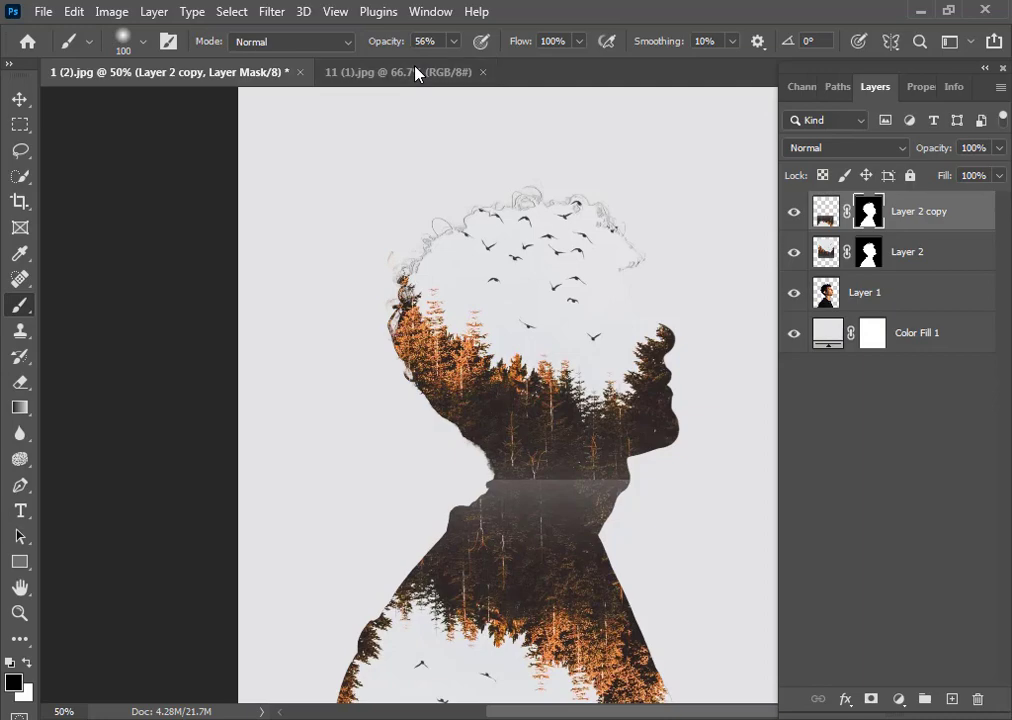
mouse_move(478, 459)
left_mouse_down()
mouse_move(634, 467)
mouse_move(453, 471)
mouse_move(628, 475)
mouse_move(464, 478)
mouse_move(624, 478)
mouse_move(476, 462)
mouse_move(601, 473)
left_mouse_up()
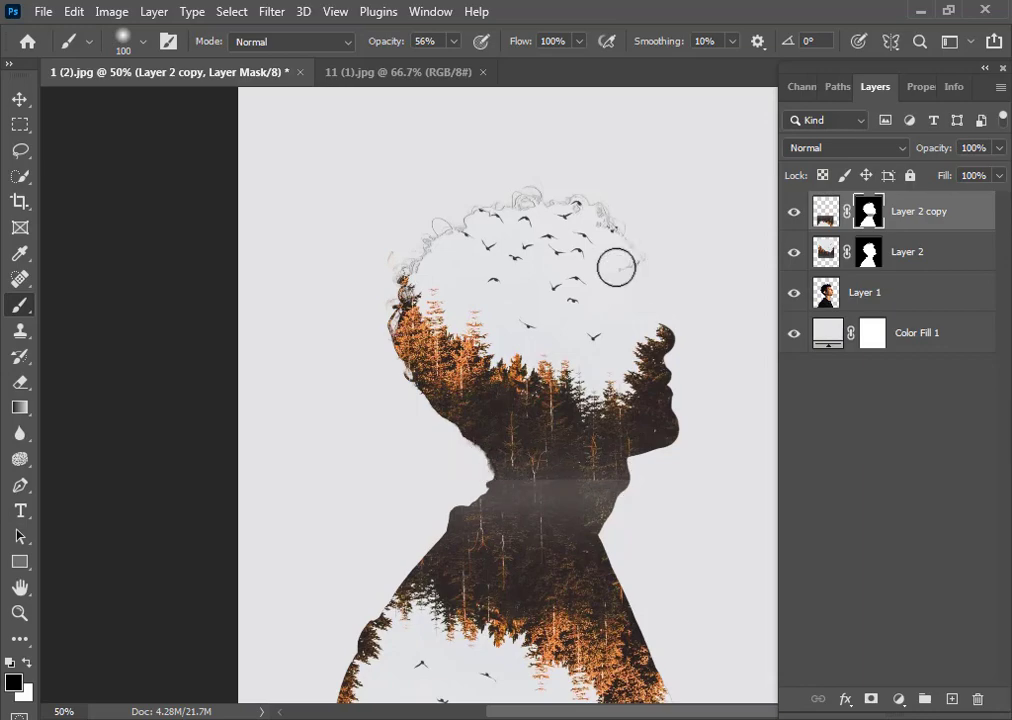
left_click(143, 42)
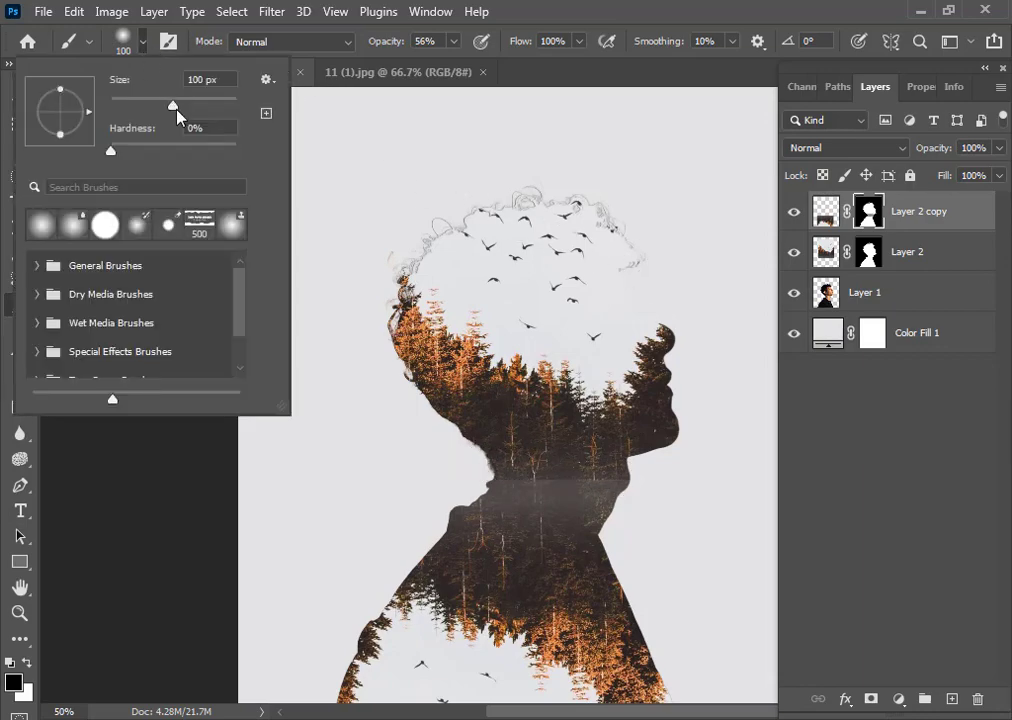
left_click_drag(178, 116, 215, 122)
left_click(326, 256)
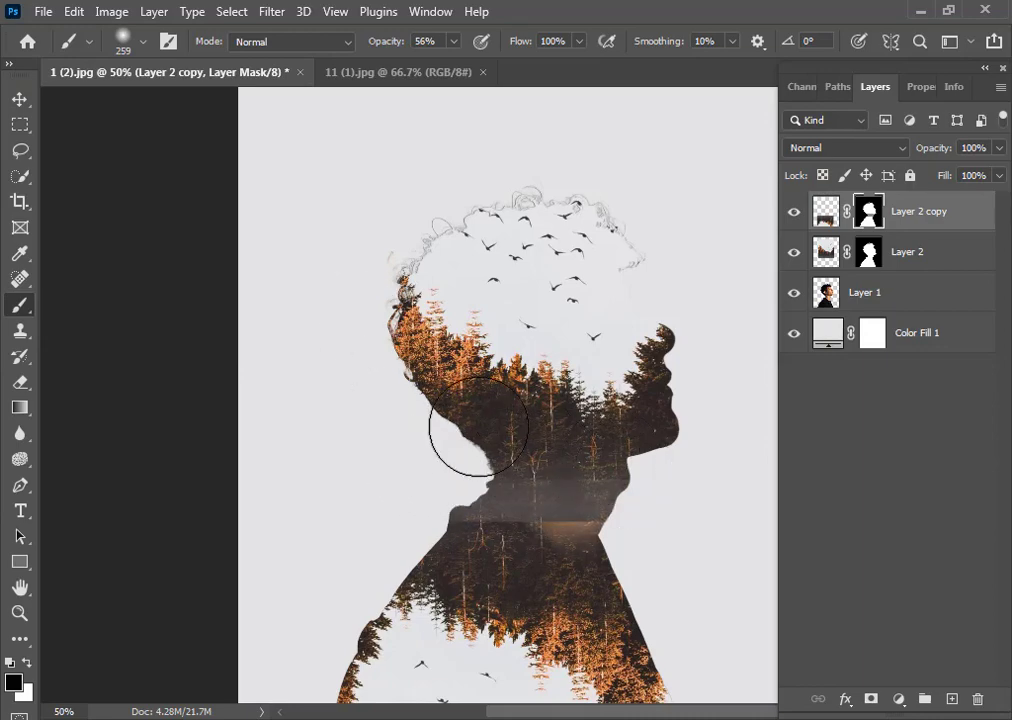
Undo the last stroke and paint across the neck on the original forest layer's mask with a 100 px brush
left_click(905, 252)
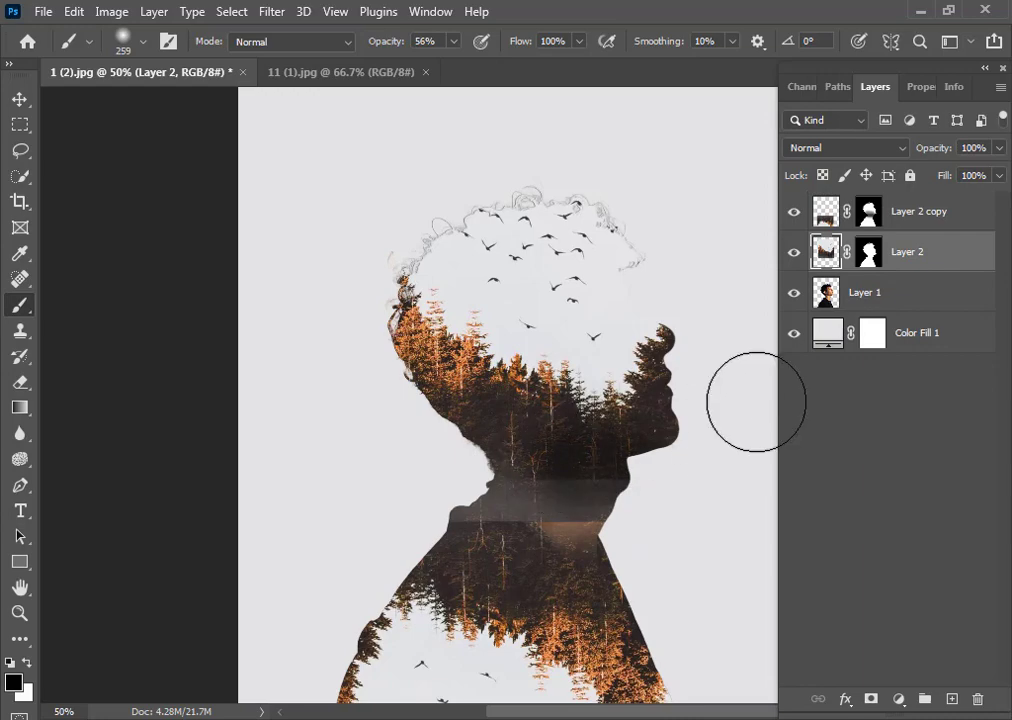
key("ctrl+z")
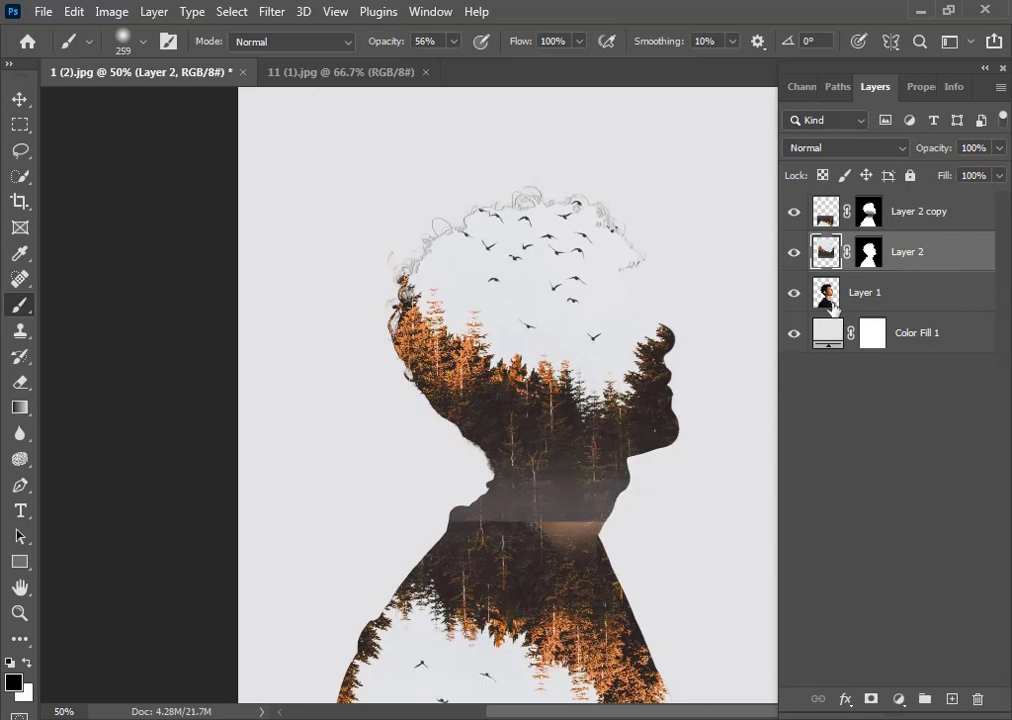
left_click(868, 252)
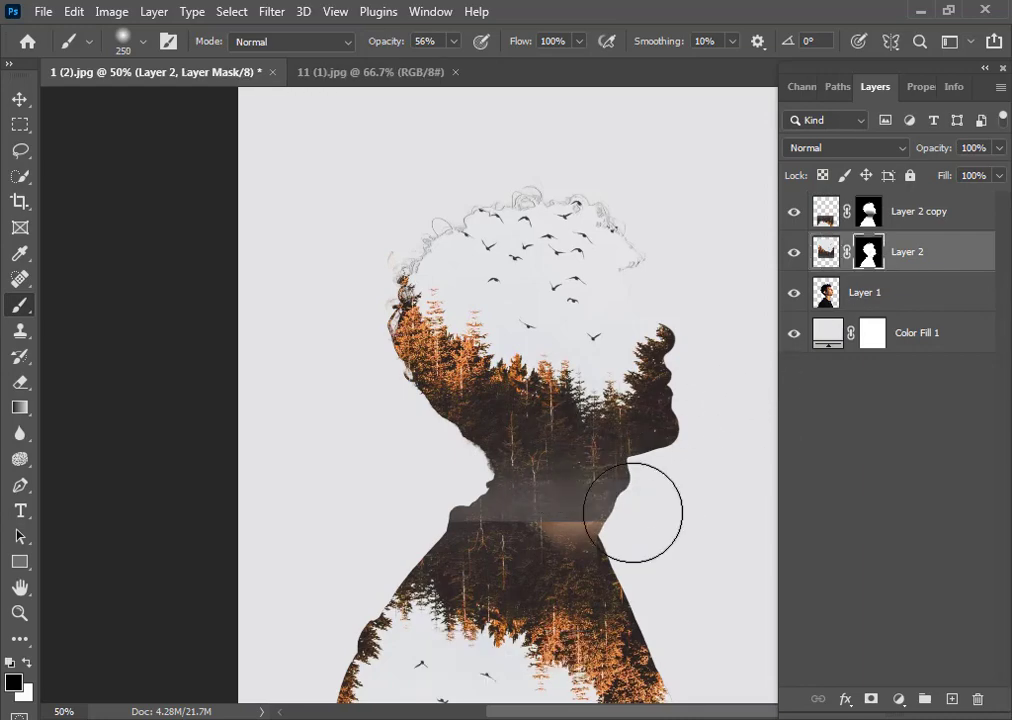
key("bracketleft")
key("bracketleft")
mouse_move(632, 507)
left_mouse_down()
mouse_move(541, 497)
mouse_move(513, 472)
mouse_move(566, 499)
mouse_move(504, 500)
mouse_move(468, 529)
mouse_move(460, 508)
mouse_move(474, 517)
mouse_move(548, 500)
mouse_move(508, 504)
left_mouse_up()
key("bracketleft")
key("bracketleft")
key("bracketleft")
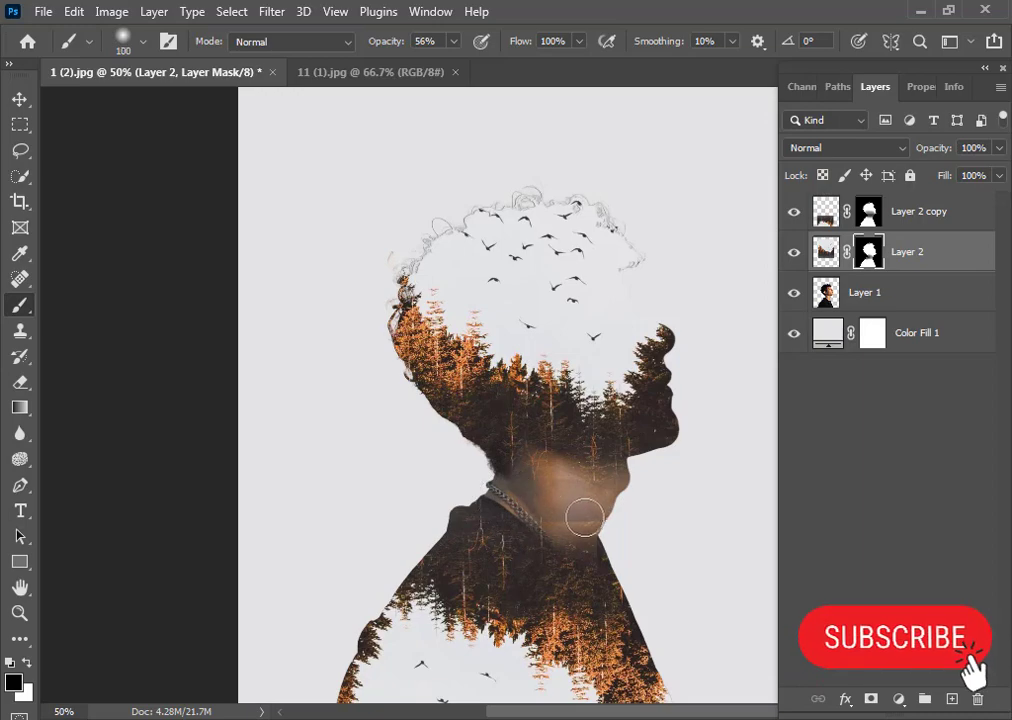
mouse_move(584, 517)
left_mouse_down()
mouse_move(548, 513)
mouse_move(522, 489)
mouse_move(559, 524)
mouse_move(557, 504)
mouse_move(563, 517)
mouse_move(602, 481)
mouse_move(580, 510)
mouse_move(603, 500)
mouse_move(606, 488)
mouse_move(568, 539)
mouse_move(554, 532)
mouse_move(606, 549)
mouse_move(578, 524)
mouse_move(652, 551)
mouse_move(602, 516)
mouse_move(604, 489)
mouse_move(572, 510)
mouse_move(540, 477)
mouse_move(578, 480)
mouse_move(510, 478)
left_mouse_up()
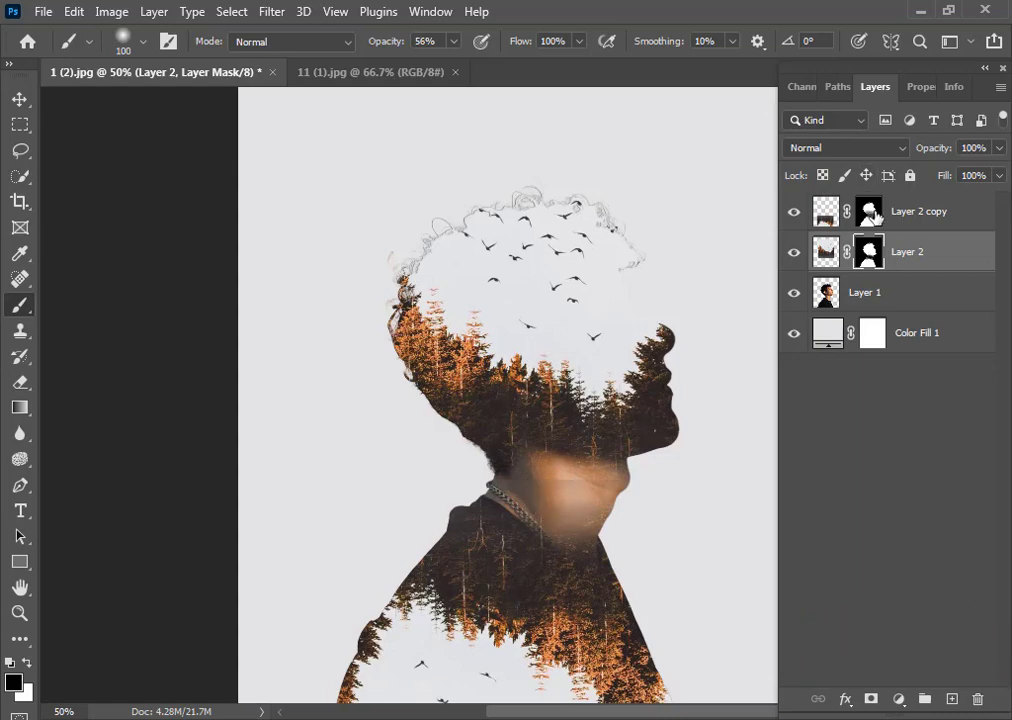
Keep painting on both forest layers' masks around the neck and jaw to reveal the skin
left_click(873, 212)
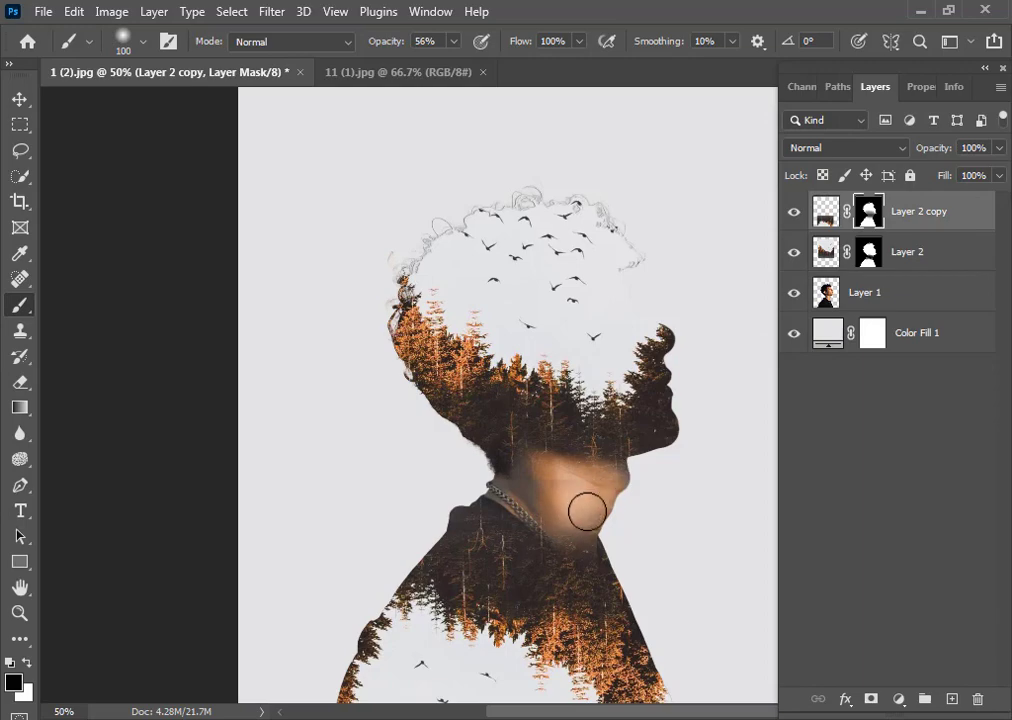
mouse_move(587, 512)
left_mouse_down()
mouse_move(592, 520)
mouse_move(540, 495)
left_mouse_up()
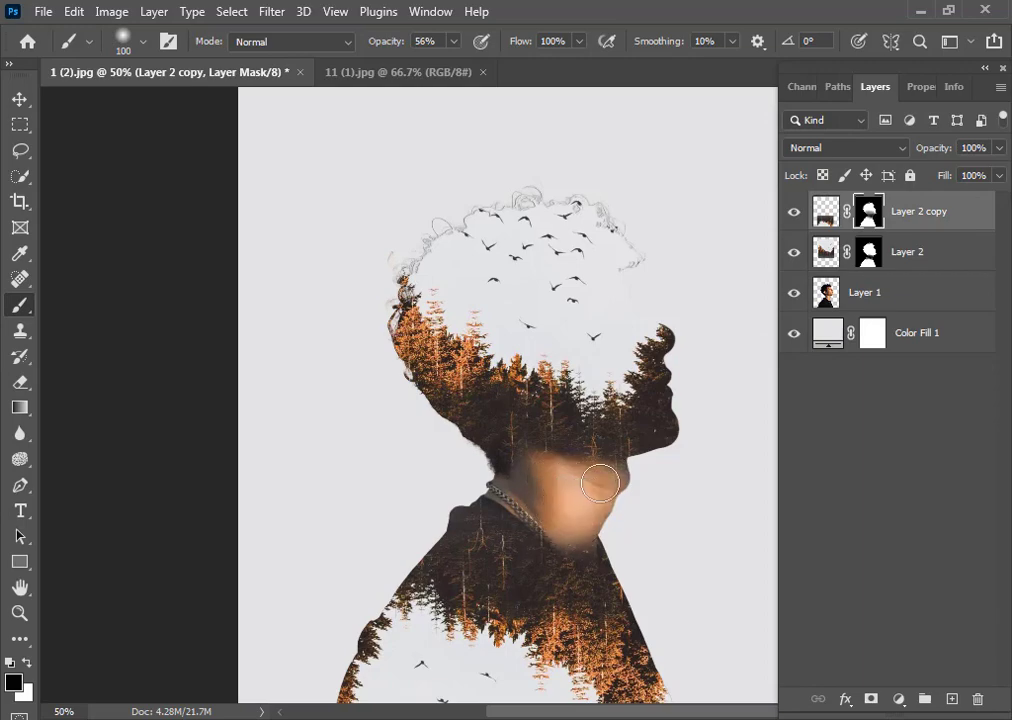
left_click(868, 252)
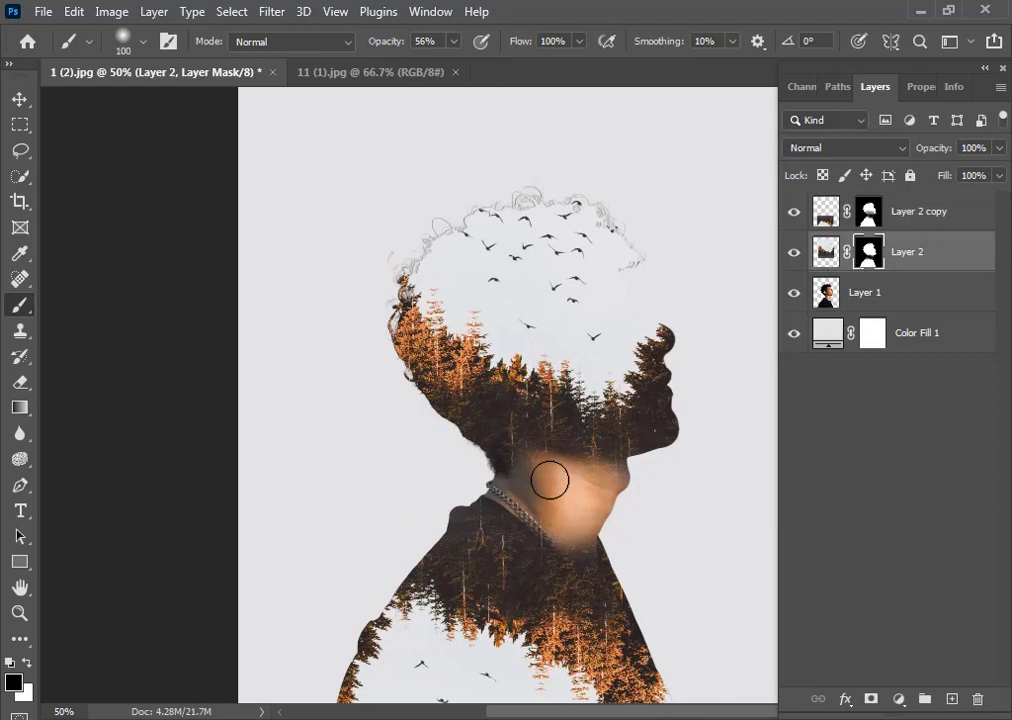
mouse_move(522, 495)
left_mouse_down()
mouse_move(560, 471)
mouse_move(565, 492)
mouse_move(604, 478)
mouse_move(586, 473)
mouse_move(633, 479)
mouse_move(585, 498)
mouse_move(585, 557)
mouse_move(574, 548)
mouse_move(589, 575)
left_mouse_up()
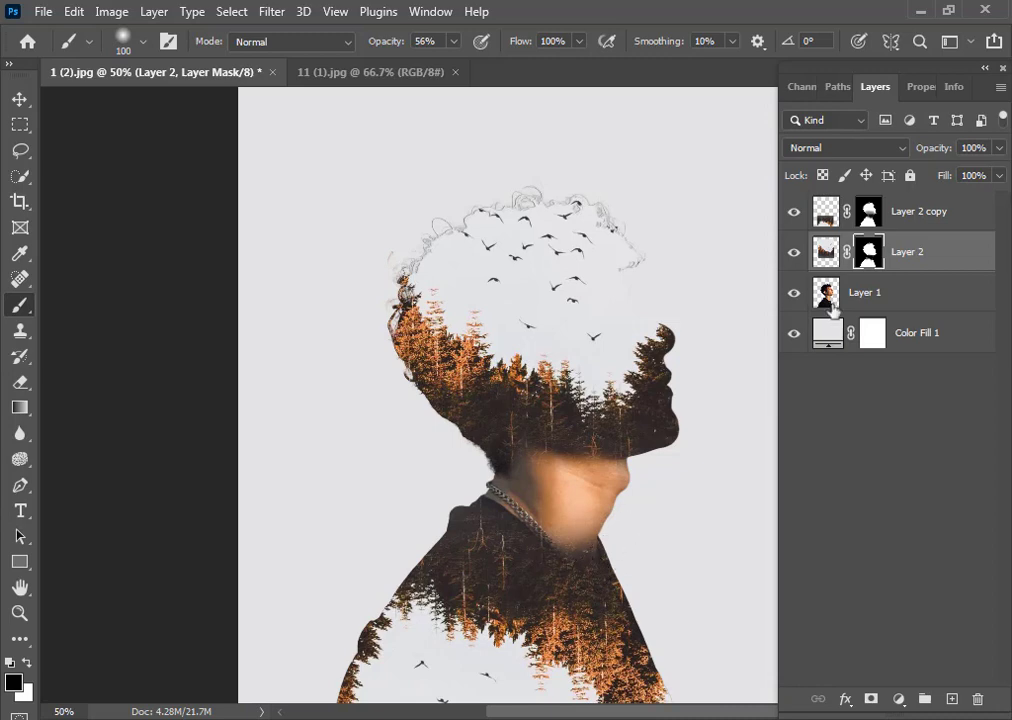
left_click(913, 221)
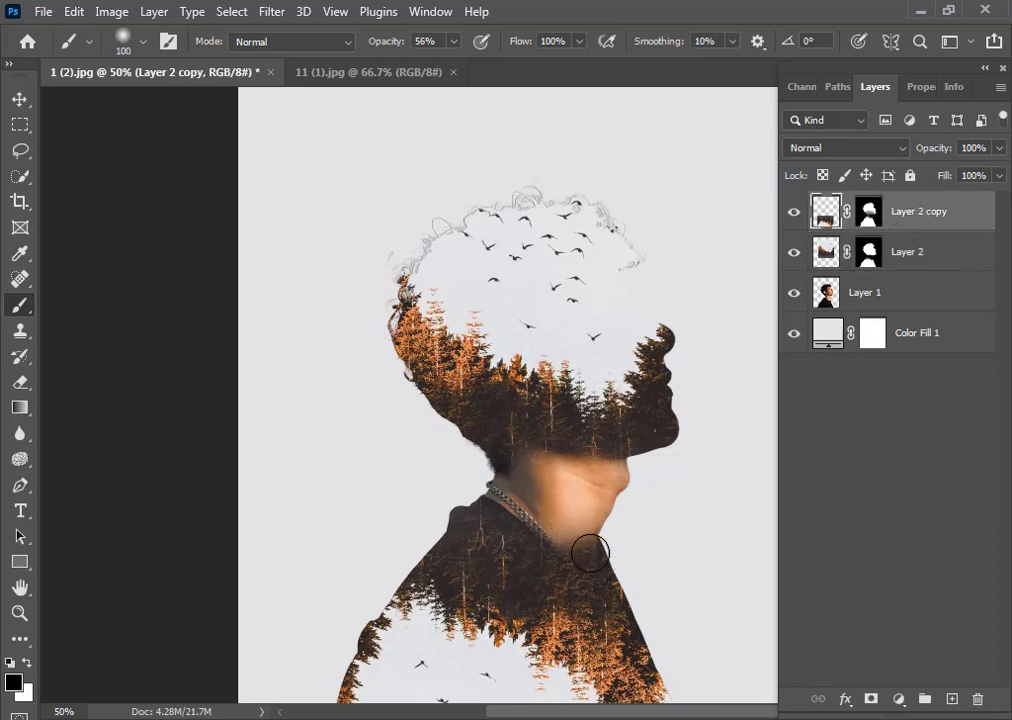
mouse_move(579, 543)
left_mouse_down()
mouse_move(515, 490)
mouse_move(509, 500)
mouse_move(567, 454)
left_mouse_up()
left_click(869, 256)
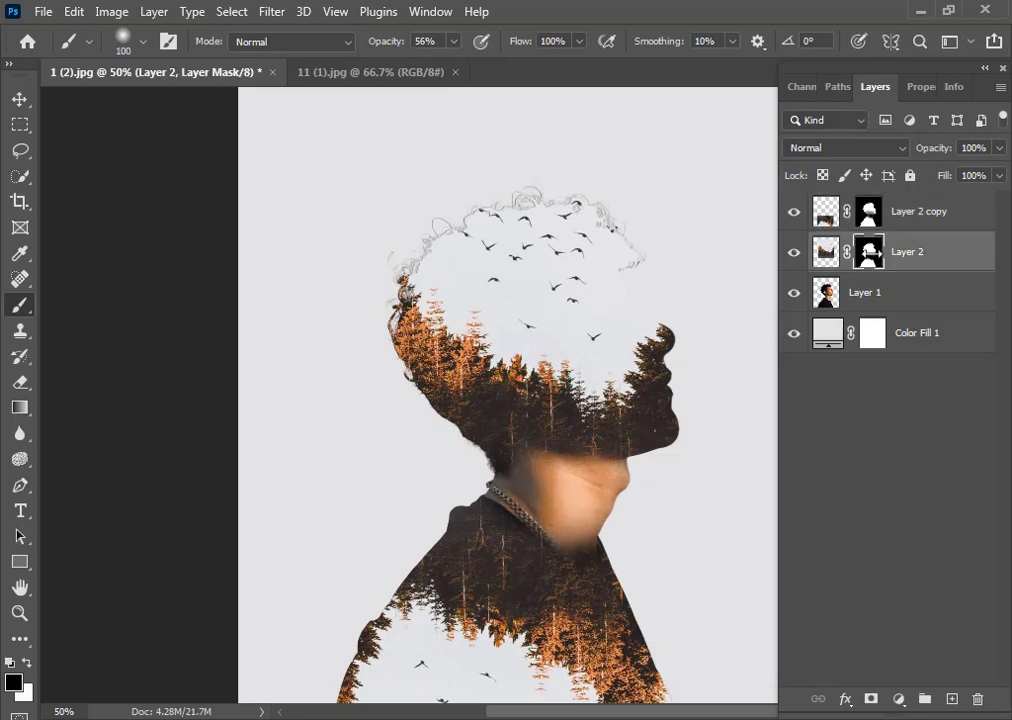
mouse_move(591, 479)
left_mouse_down()
mouse_move(521, 486)
mouse_move(534, 508)
mouse_move(574, 490)
mouse_move(576, 477)
mouse_move(616, 487)
left_mouse_up()
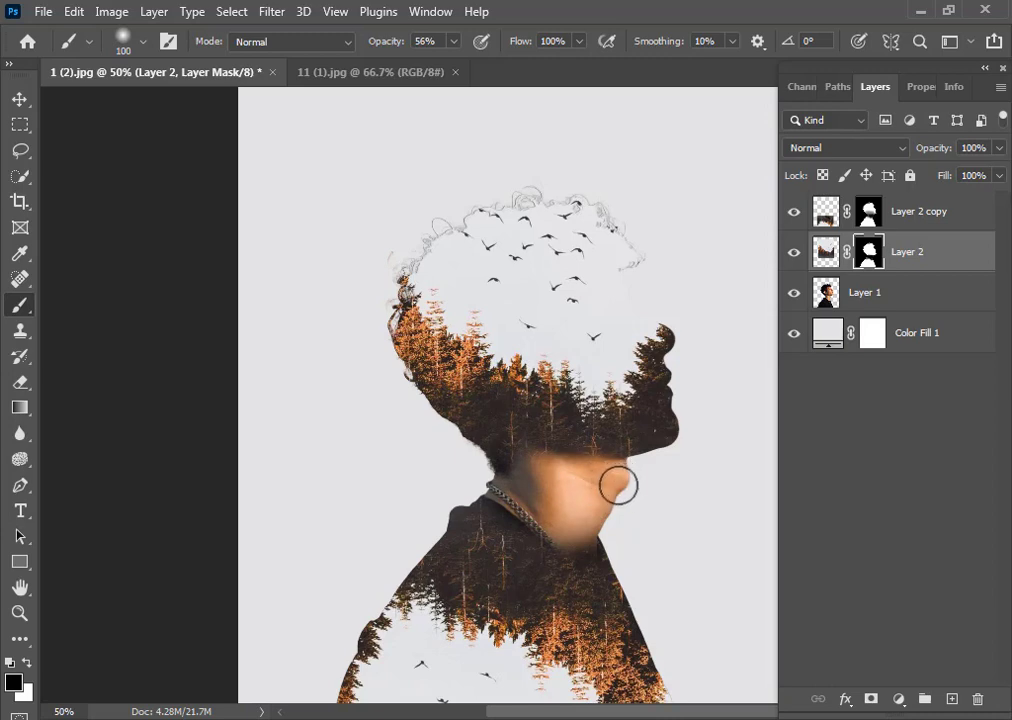
Desaturate the portrait layer and duplicate it
left_click(898, 306)
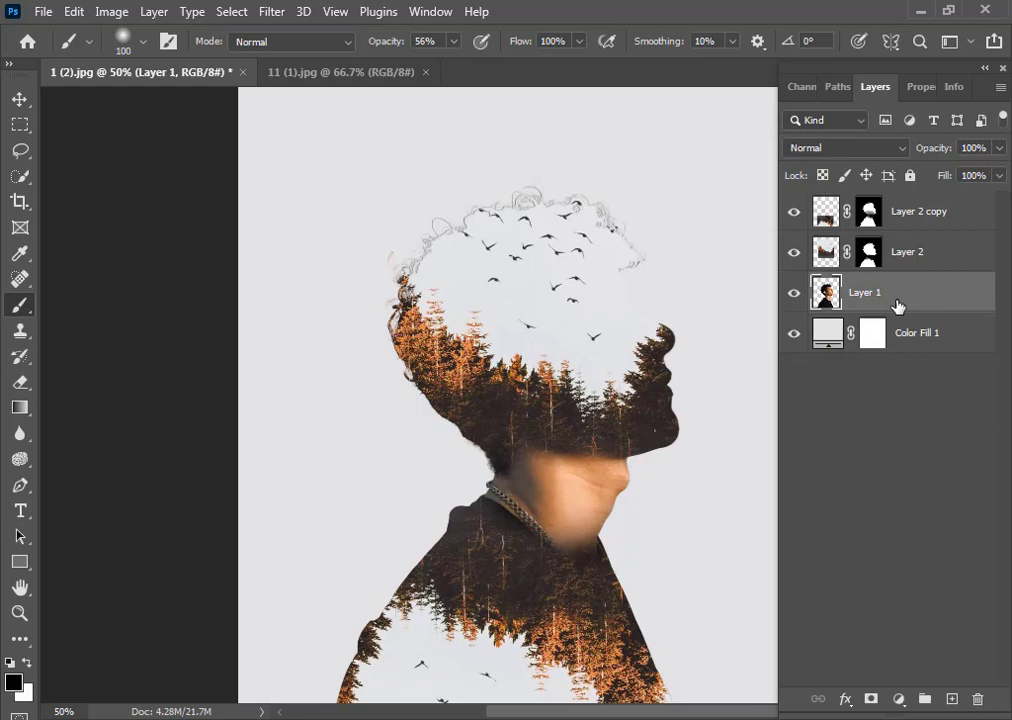
key("ctrl+shift+u")
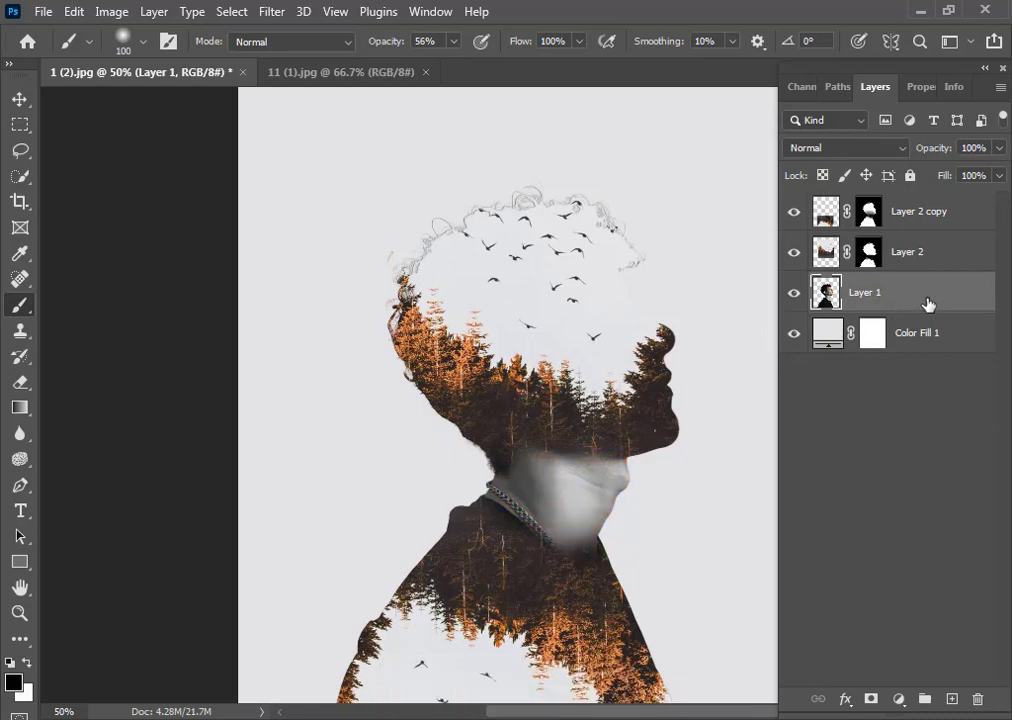
left_click_drag(928, 304, 953, 699)
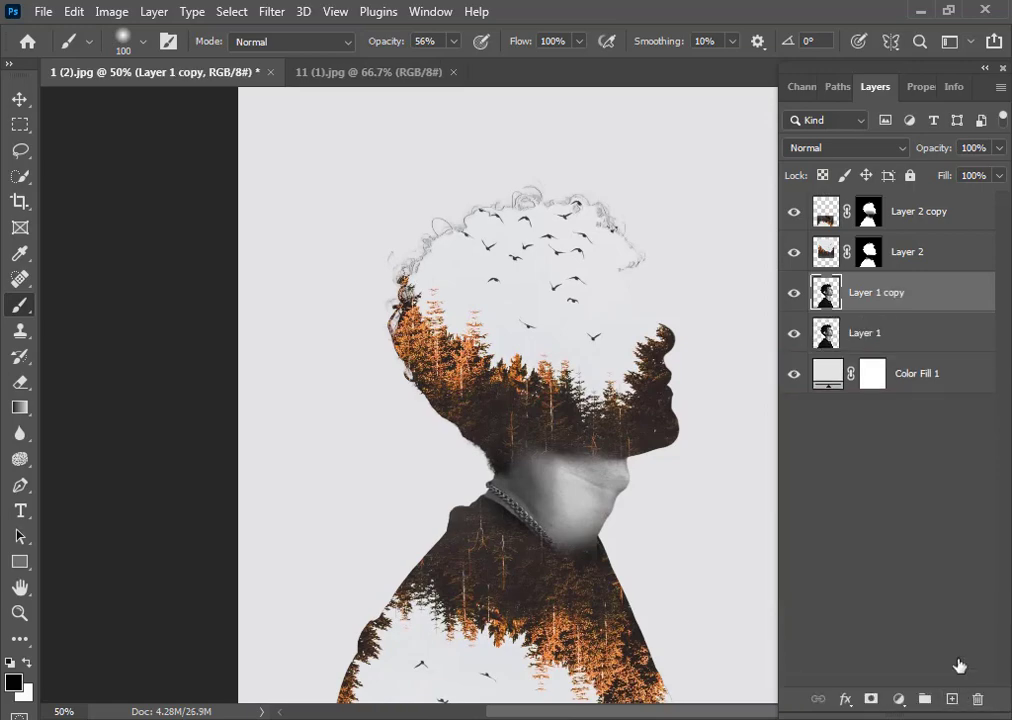
Move the black-and-white portrait copy to the top of the layer stack and set its blend mode to Lighten
left_click_drag(922, 292, 936, 203)
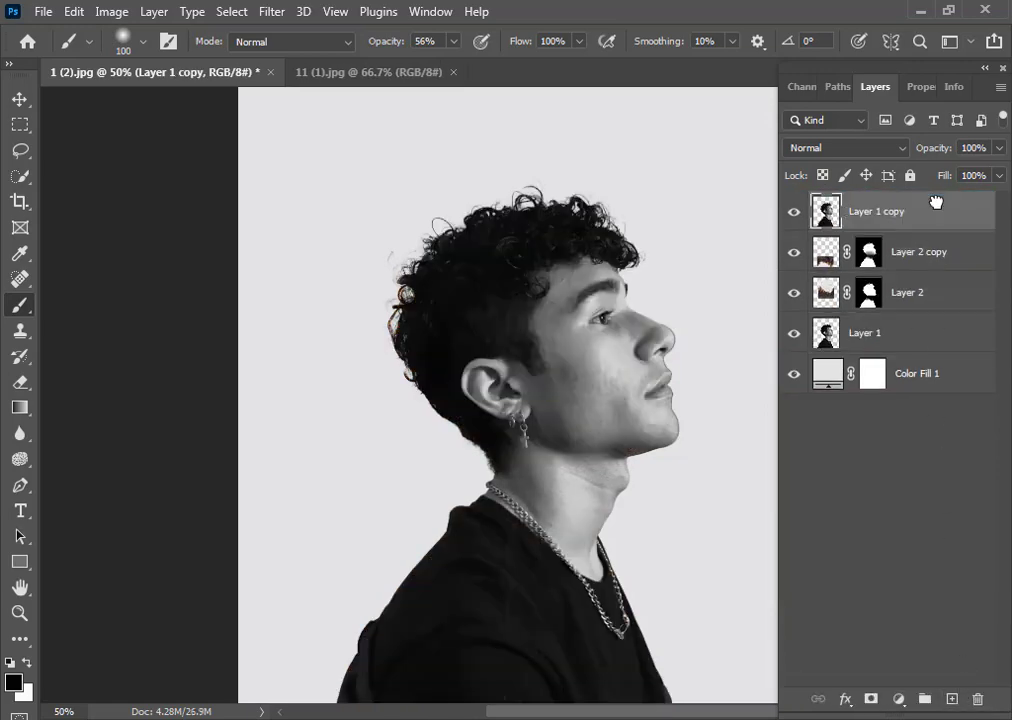
left_click(881, 151)
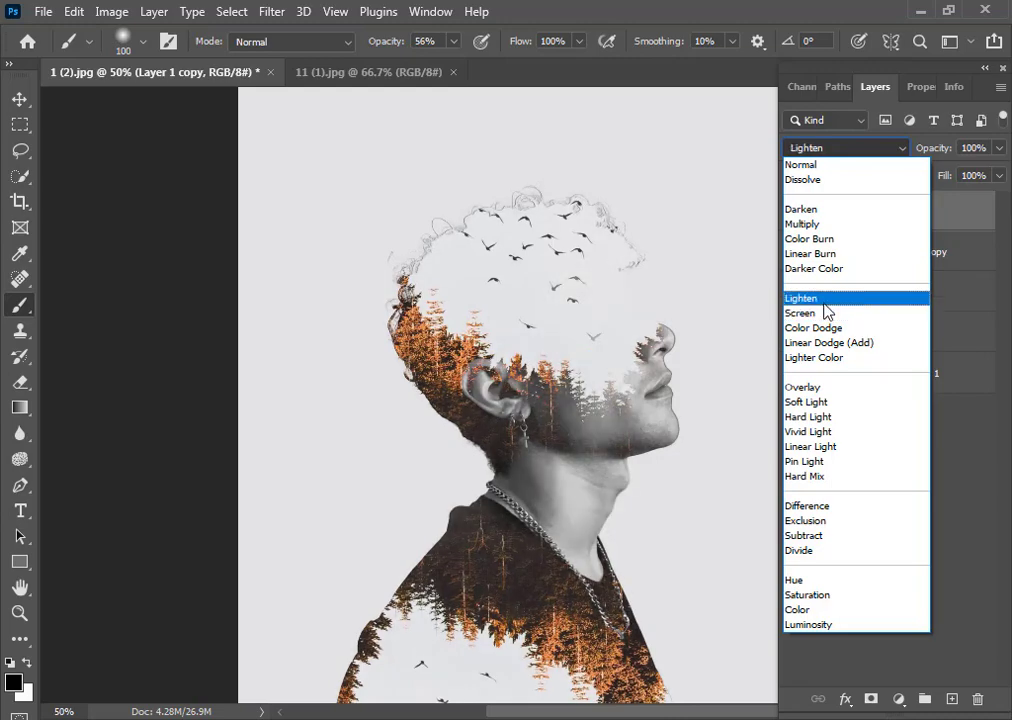
left_click(824, 300)
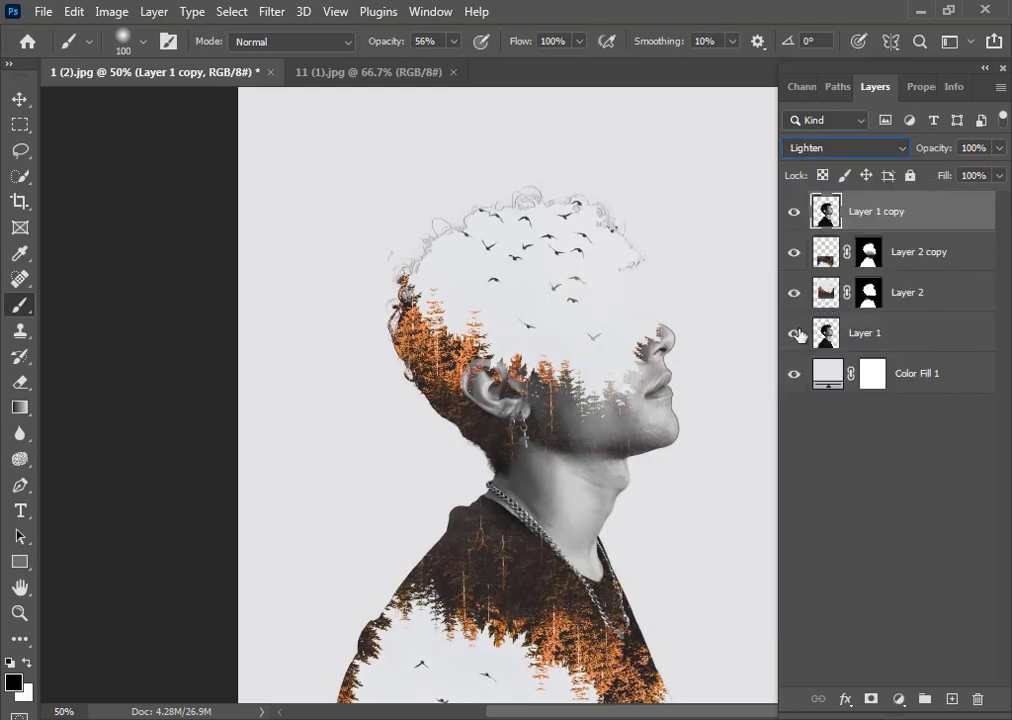
Set the top portrait copy's opacity to 34%
left_click(999, 149)
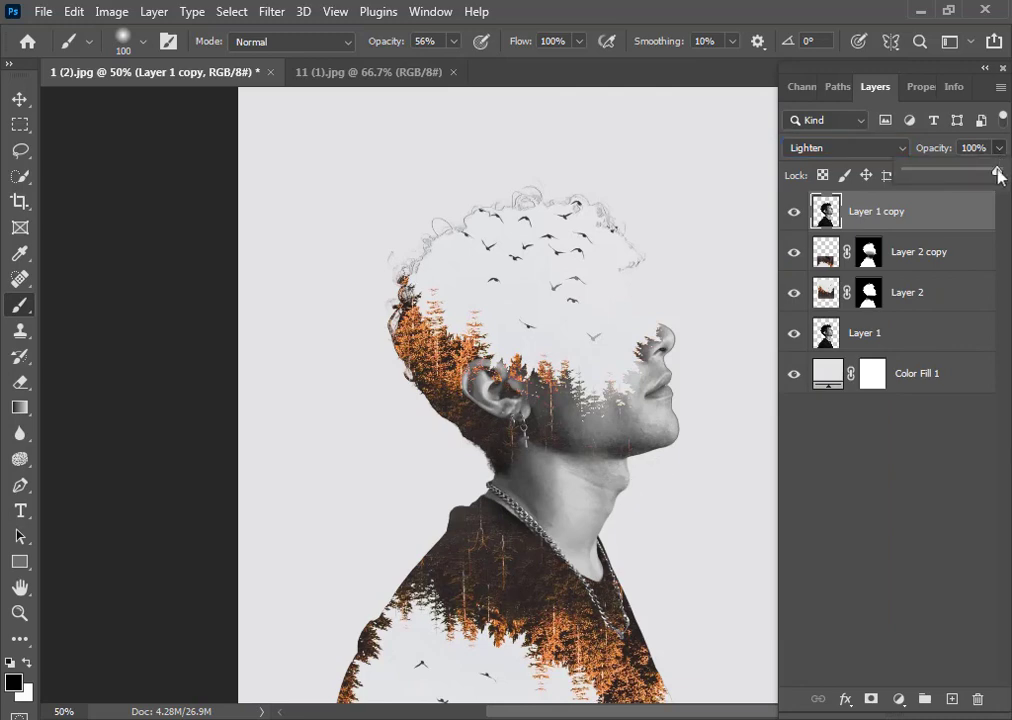
left_click_drag(975, 172, 937, 186)
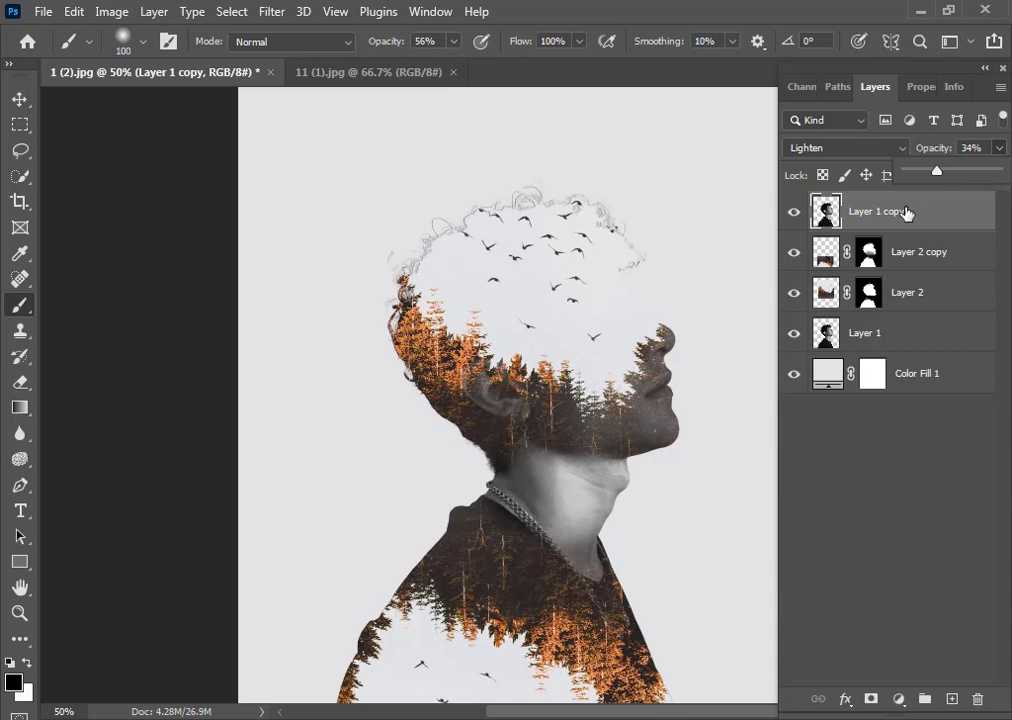
left_click(836, 287)
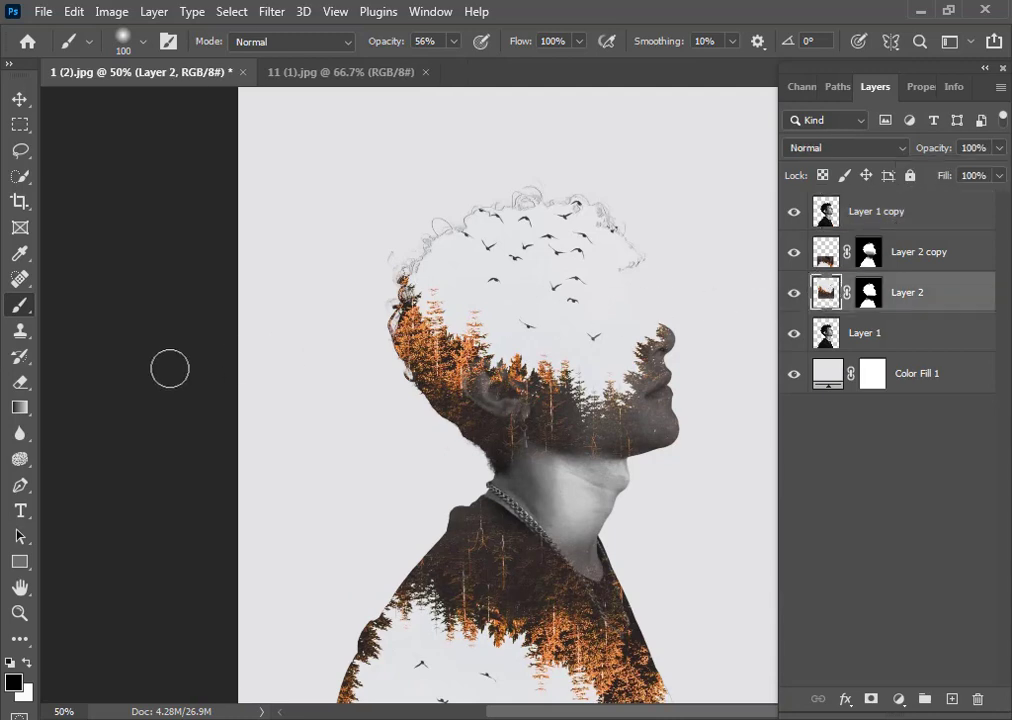
Switch to the Eraser with a soft round 150 px brush and erase the forest pixels covering the face on the forest layer
left_click(24, 388)
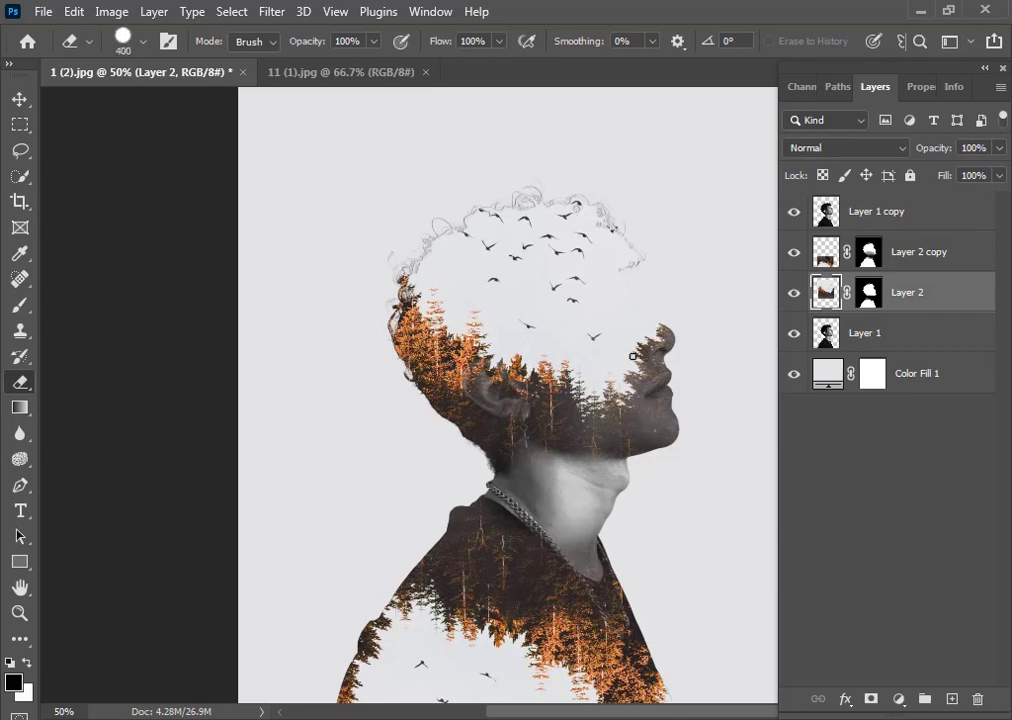
left_click(143, 43)
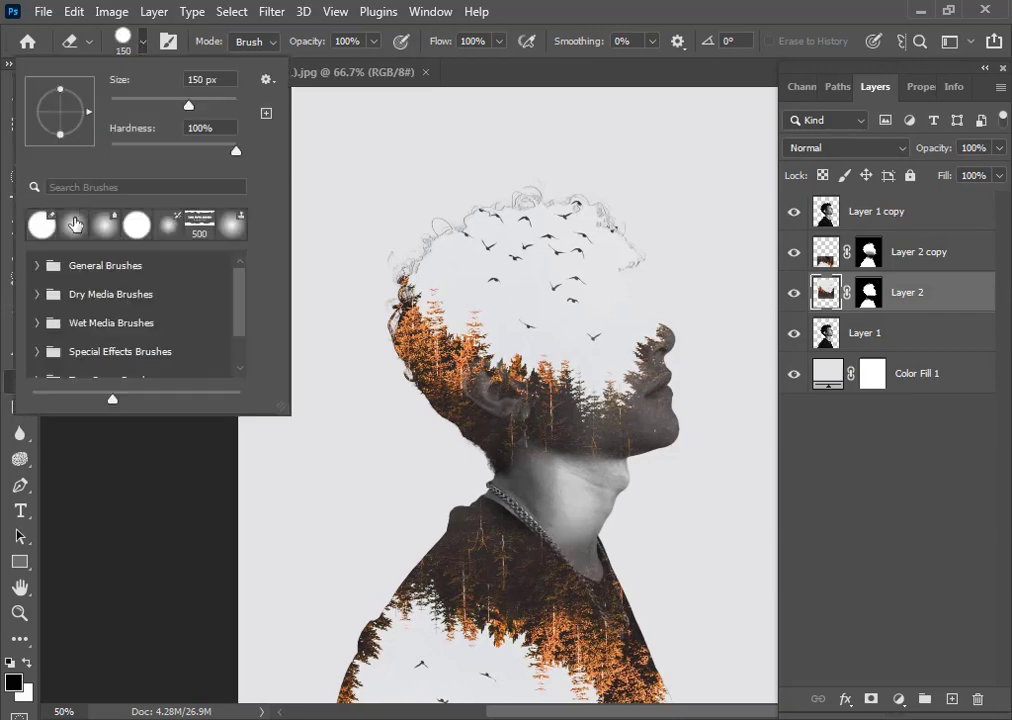
left_click(75, 224)
left_click(520, 315)
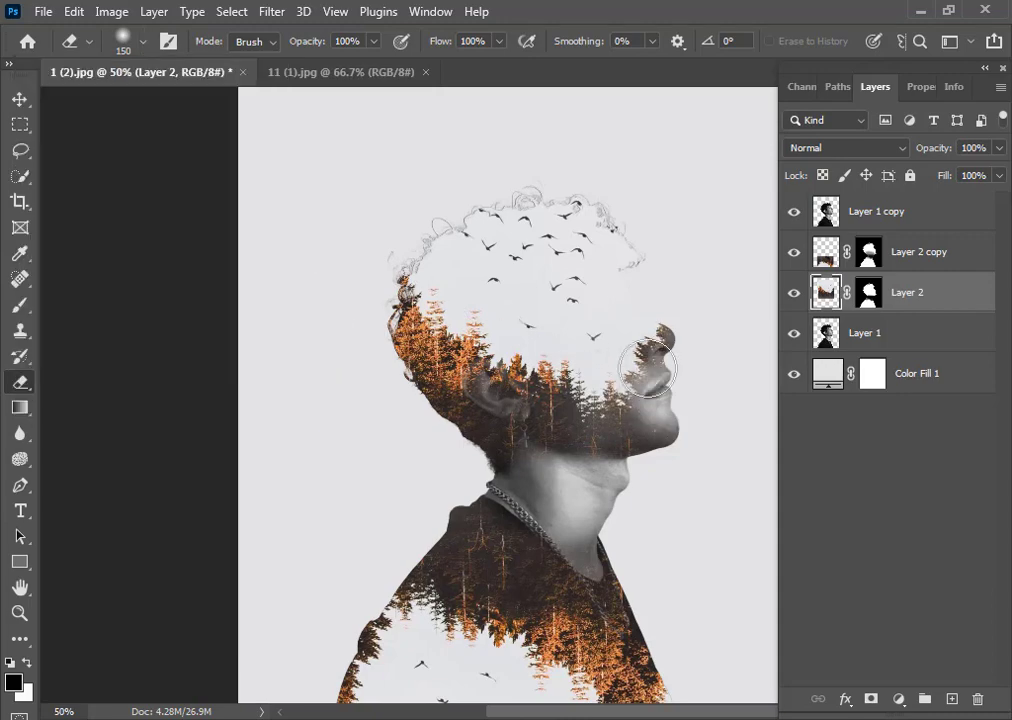
mouse_move(648, 370)
left_mouse_down()
mouse_move(619, 318)
mouse_move(617, 276)
mouse_move(606, 340)
left_mouse_up()
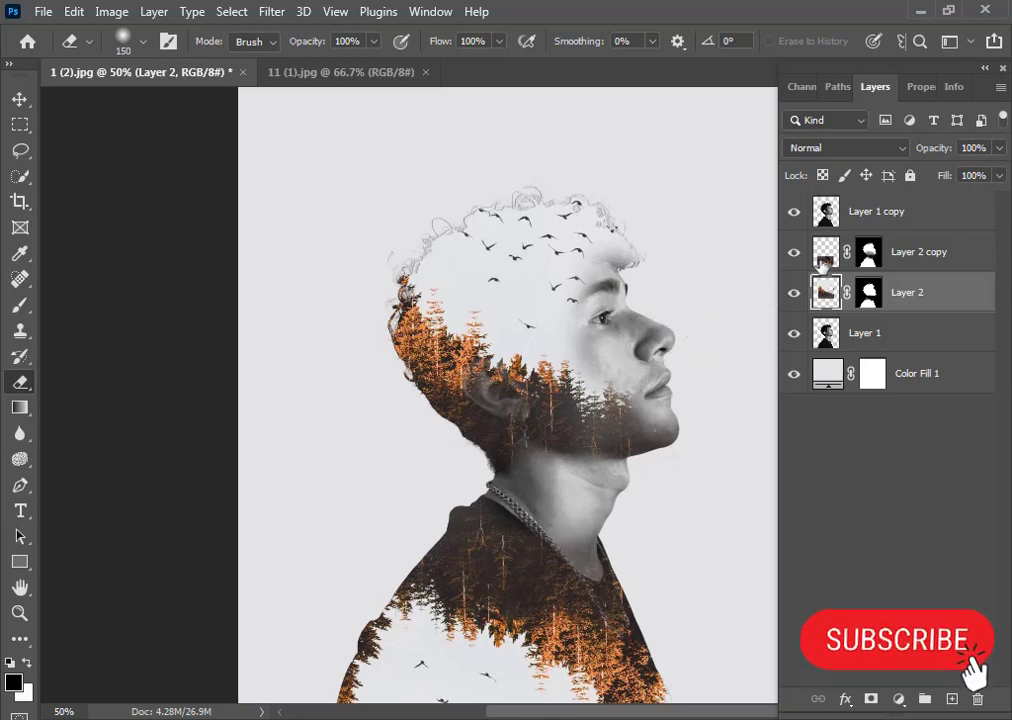
Erase the curly hair around the top and back of the head on the original portrait layer
left_click(826, 256)
left_click(826, 333)
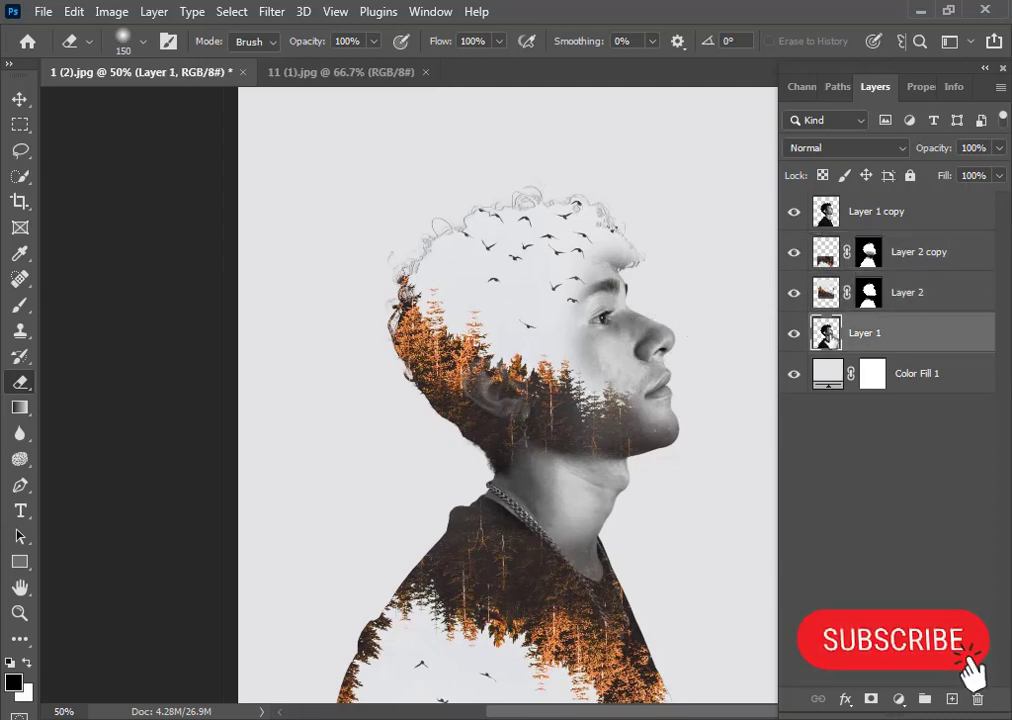
mouse_move(640, 258)
left_mouse_down()
mouse_move(580, 212)
mouse_move(481, 199)
mouse_move(428, 218)
mouse_move(380, 268)
mouse_move(416, 240)
mouse_move(402, 257)
mouse_move(411, 249)
mouse_move(377, 270)
mouse_move(430, 233)
left_mouse_up()
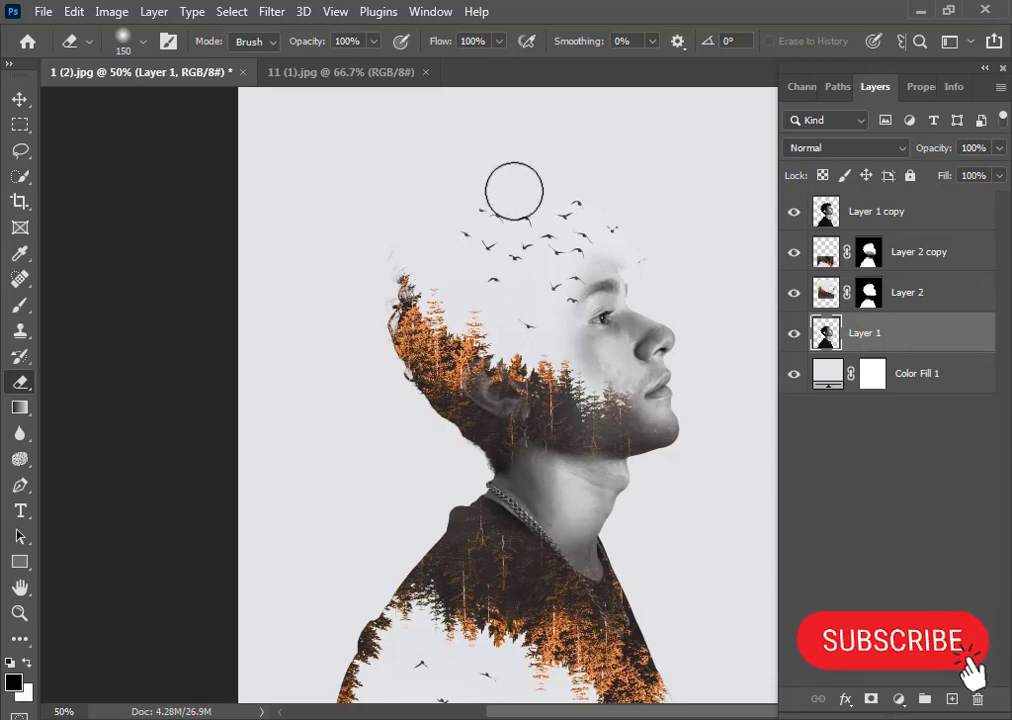
mouse_move(404, 253)
left_mouse_down()
mouse_move(392, 271)
mouse_move(390, 253)
mouse_move(382, 258)
mouse_move(366, 280)
mouse_move(371, 304)
left_mouse_up()
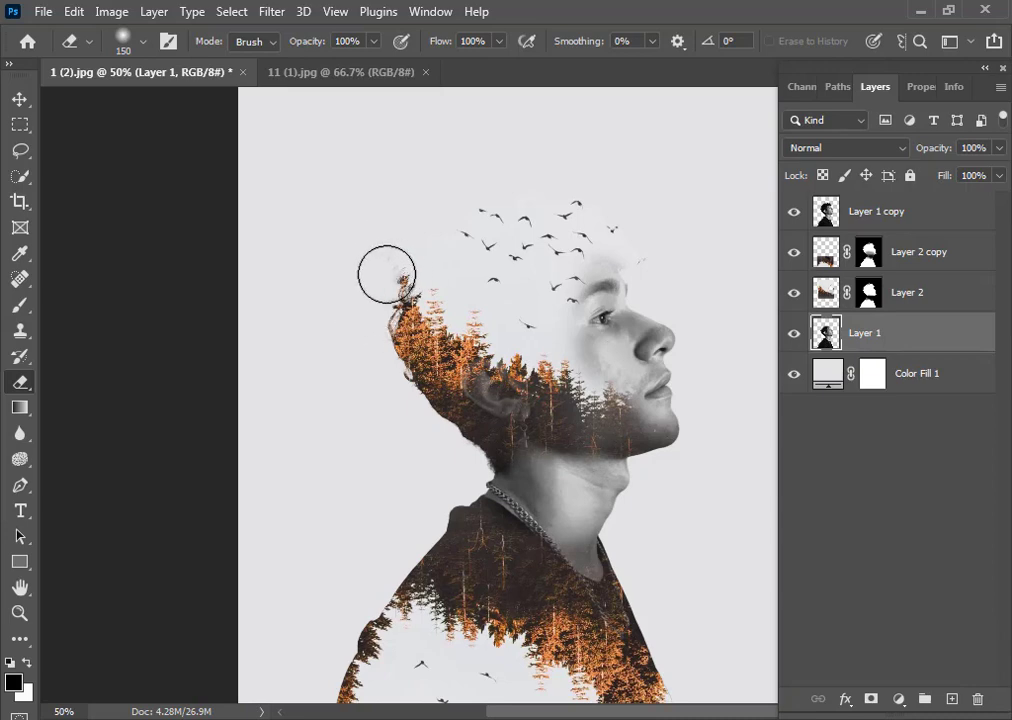
left_click_drag(438, 231, 464, 217)
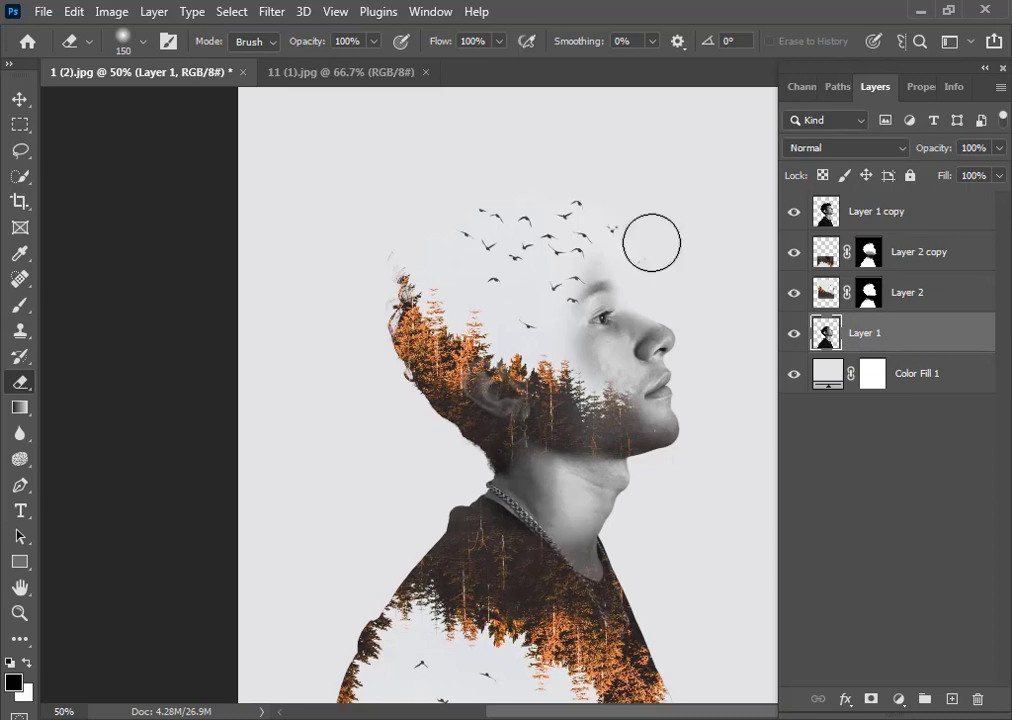
Add an Exposure adjustment layer set to +0.73 exposure and 0.82 gamma correction, and move it to the top of the stack
left_click(869, 296)
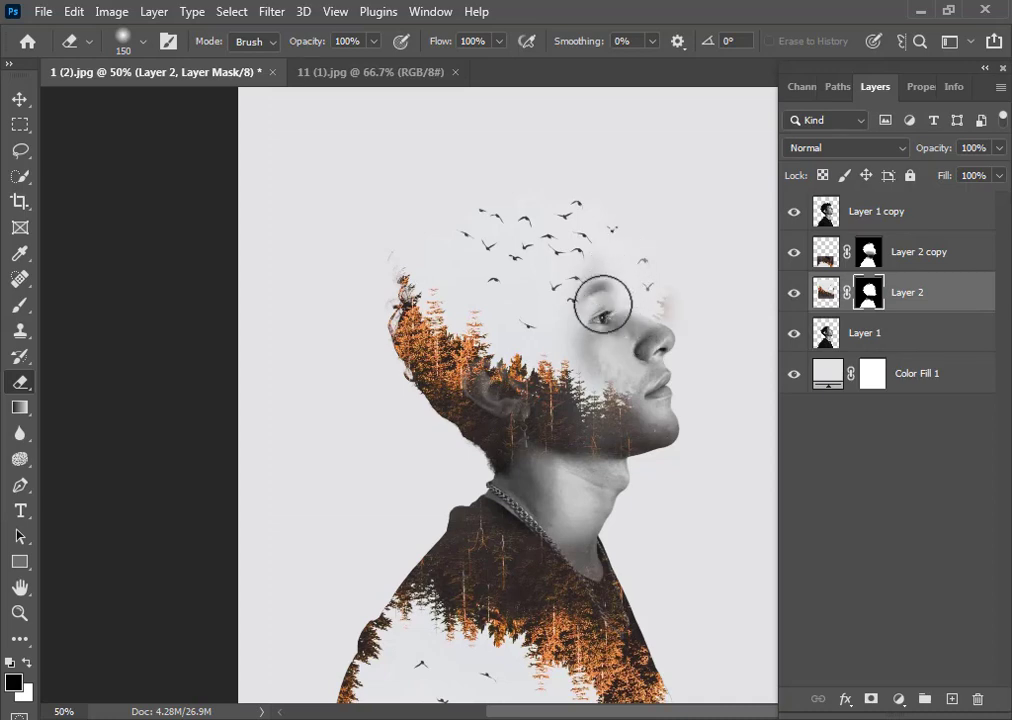
left_click(820, 298)
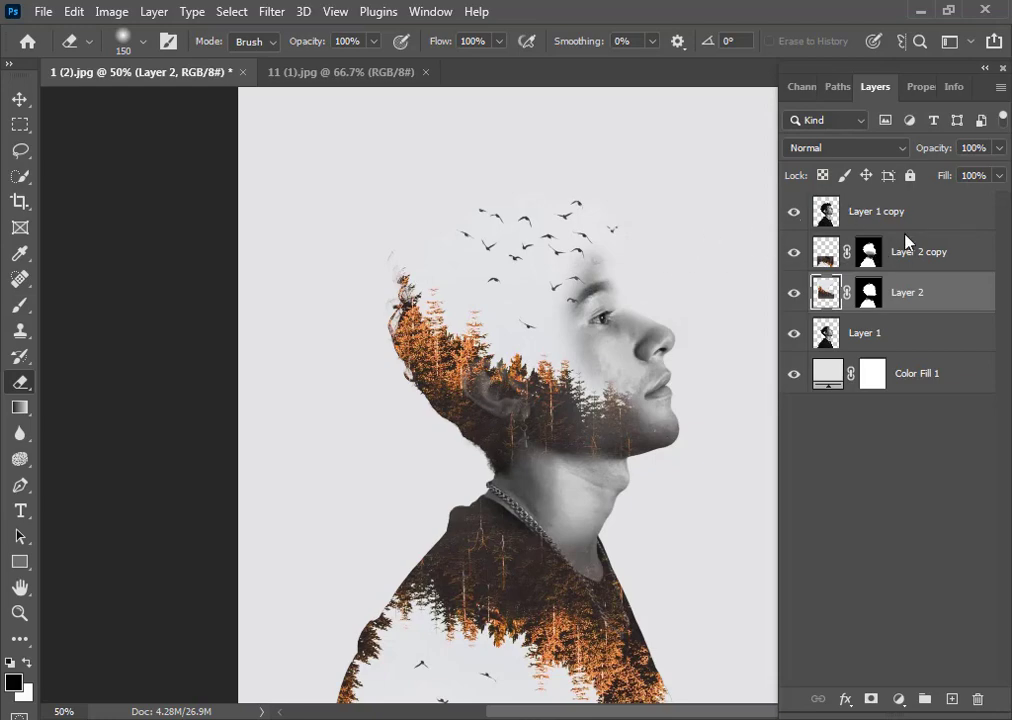
left_click(901, 698)
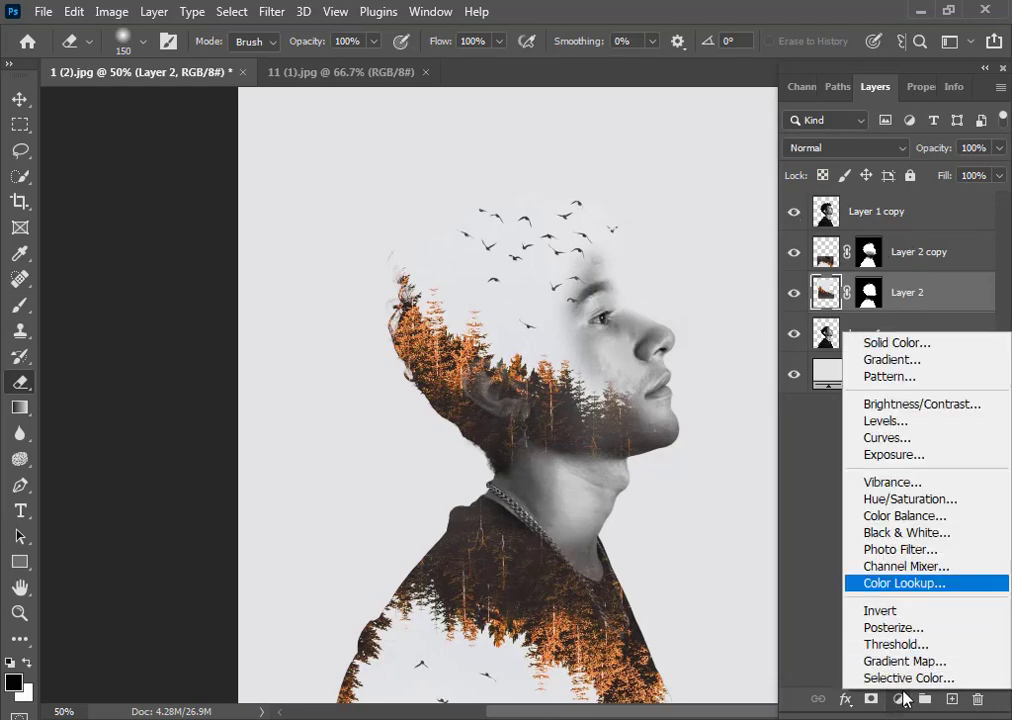
left_click(906, 458)
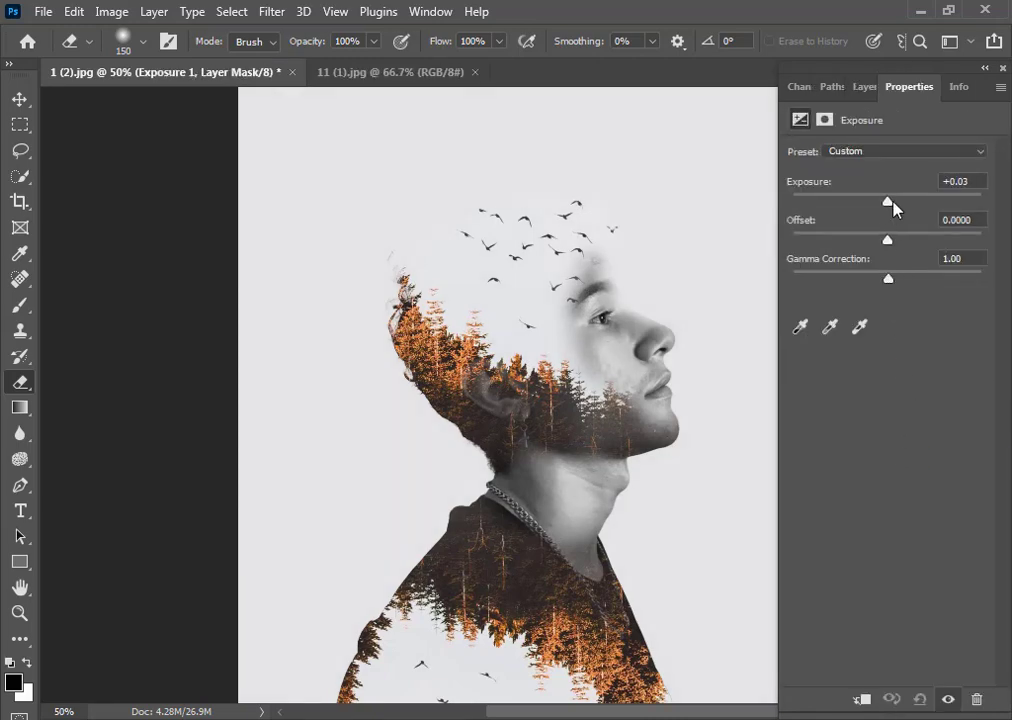
left_click_drag(891, 200, 899, 206)
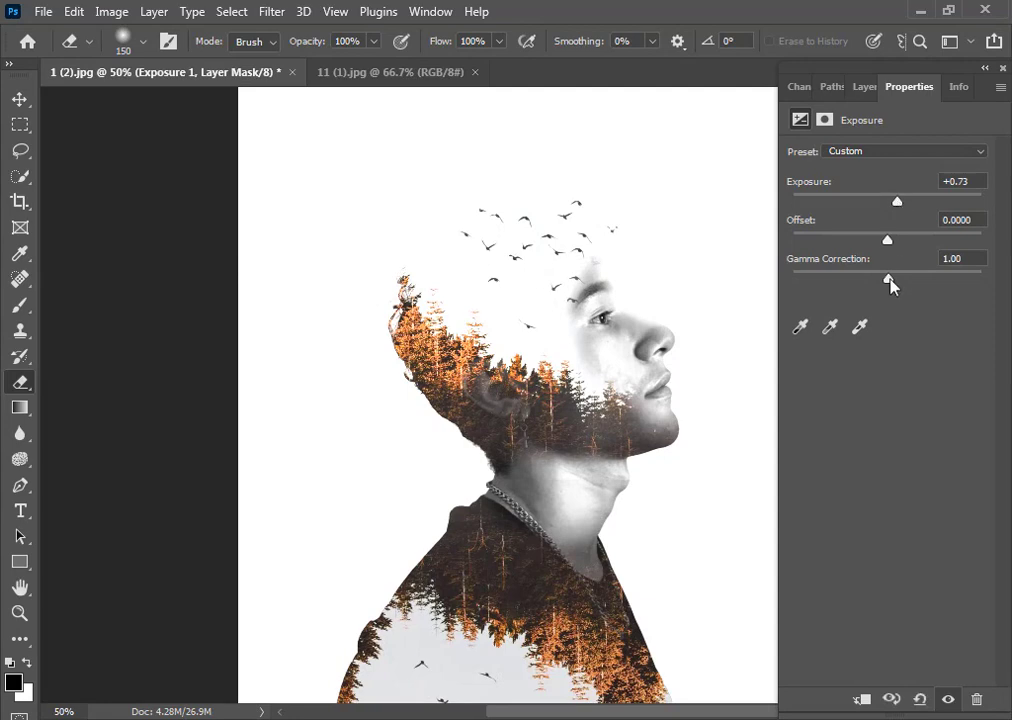
left_click_drag(891, 285, 903, 287)
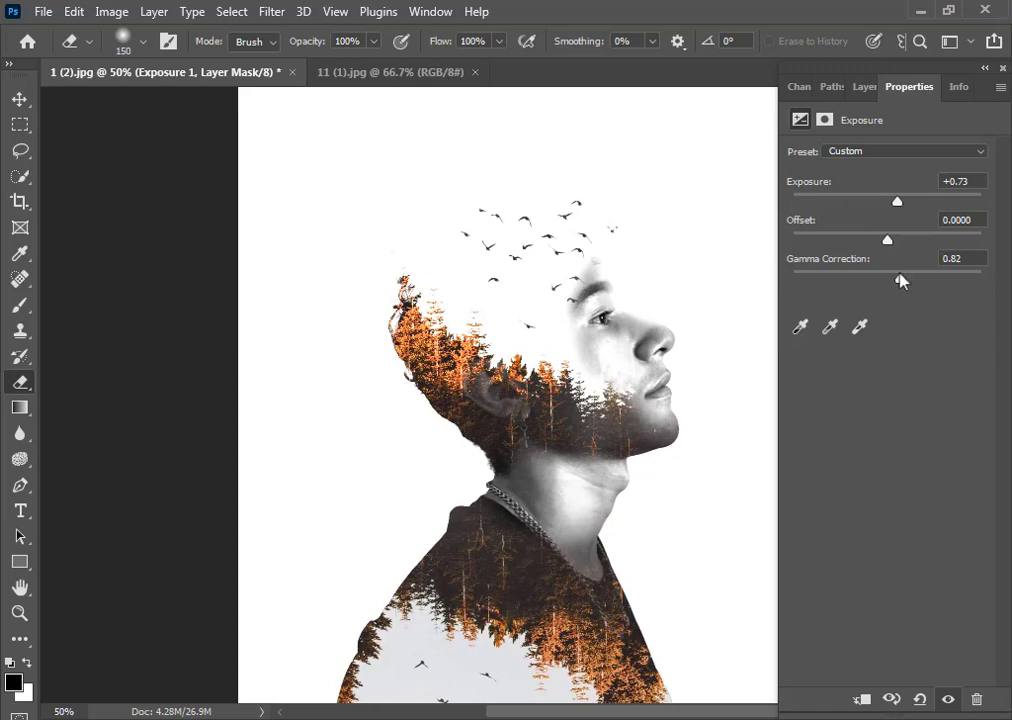
left_click(863, 88)
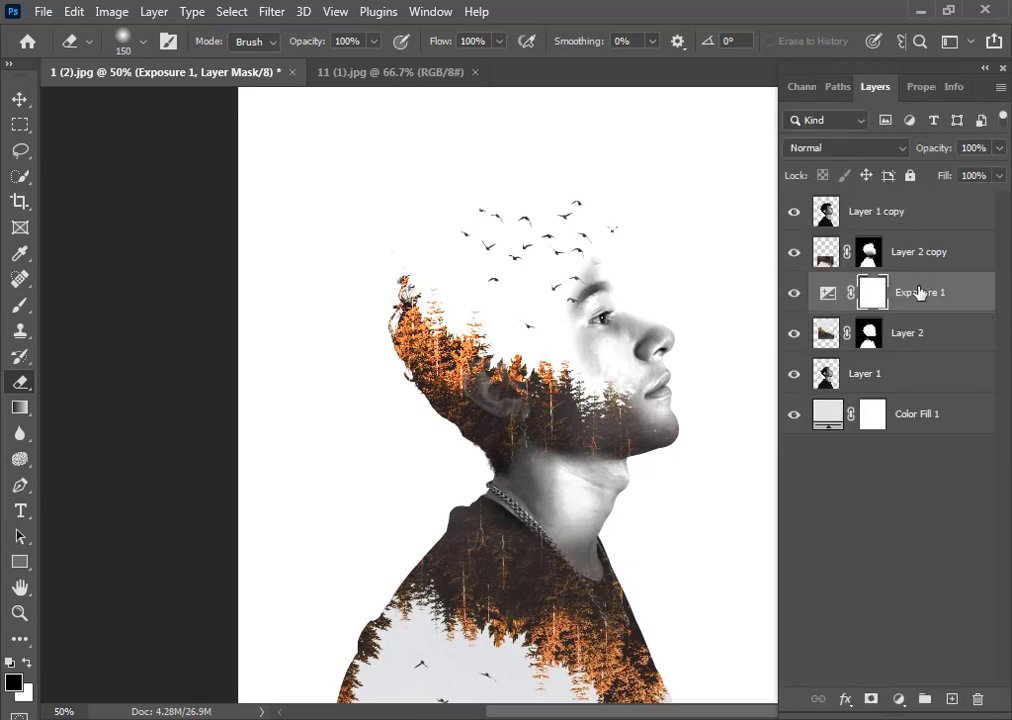
left_click_drag(861, 293, 922, 204)
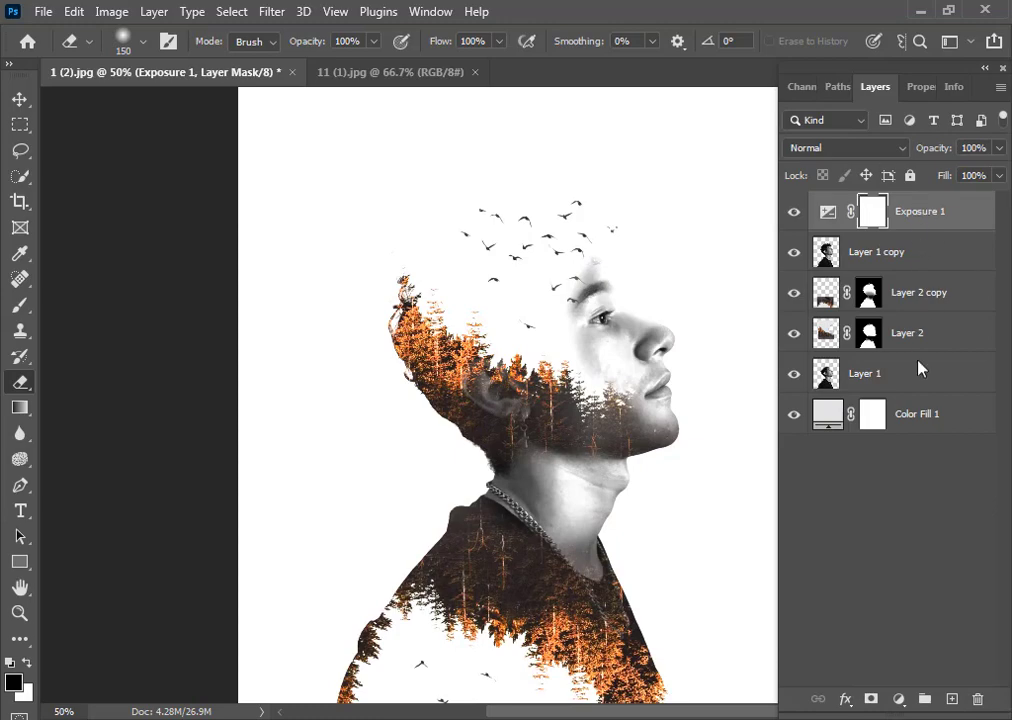
Add a Color Balance adjustment layer and shift its midtones toward magenta and blue
left_click(900, 697)
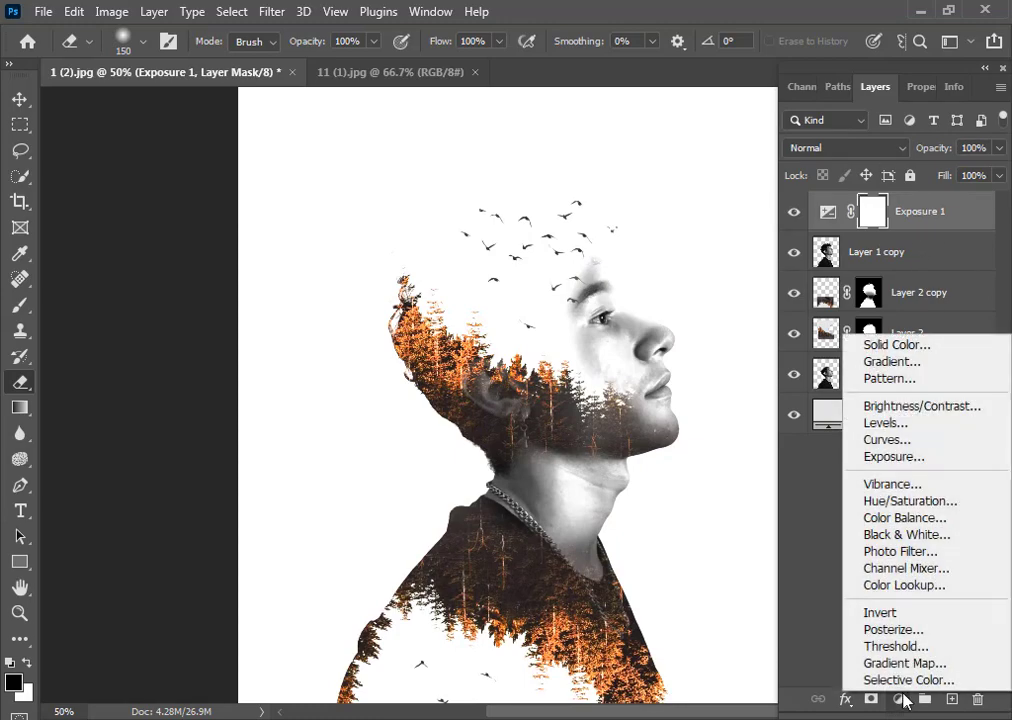
left_click(905, 518)
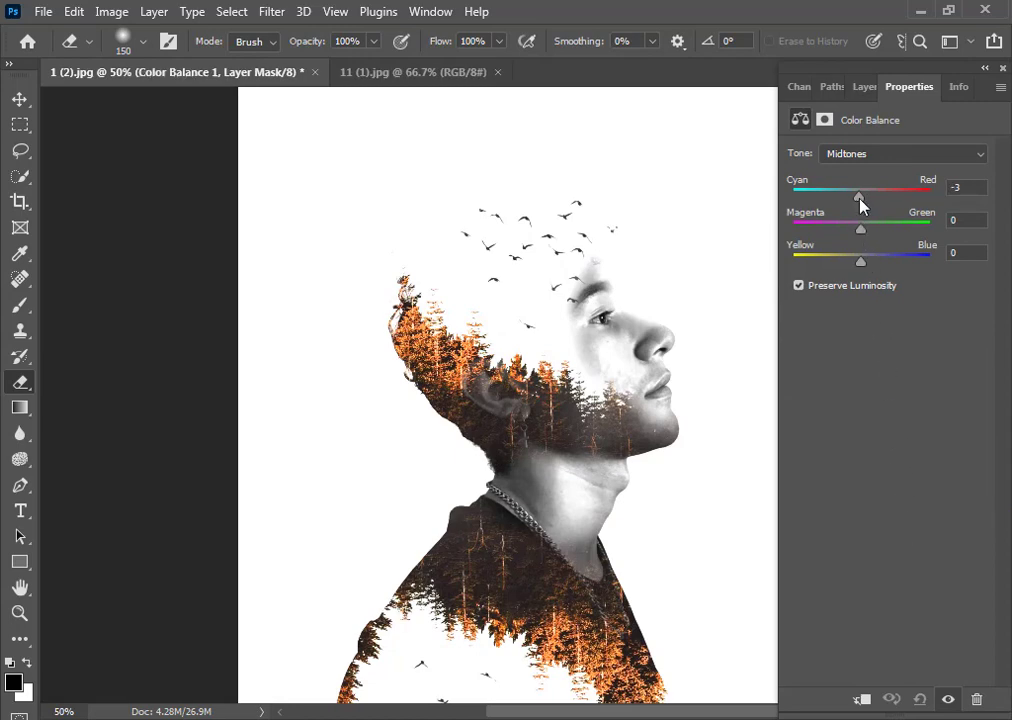
left_click_drag(862, 203, 850, 234)
left_click_drag(861, 262, 869, 262)
left_click(1002, 68)
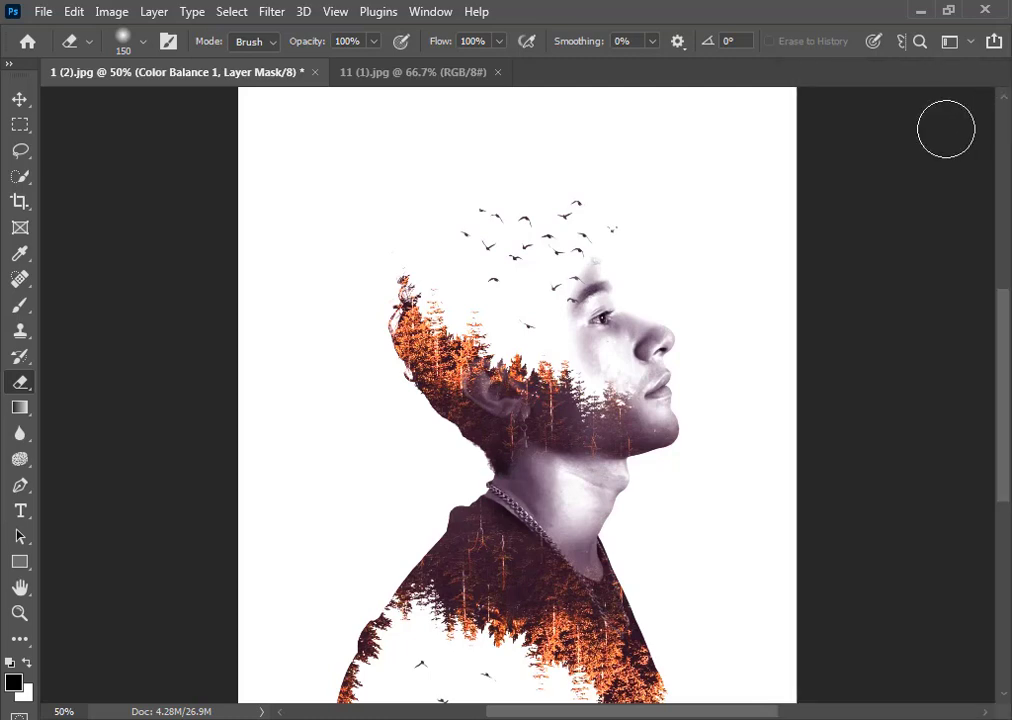